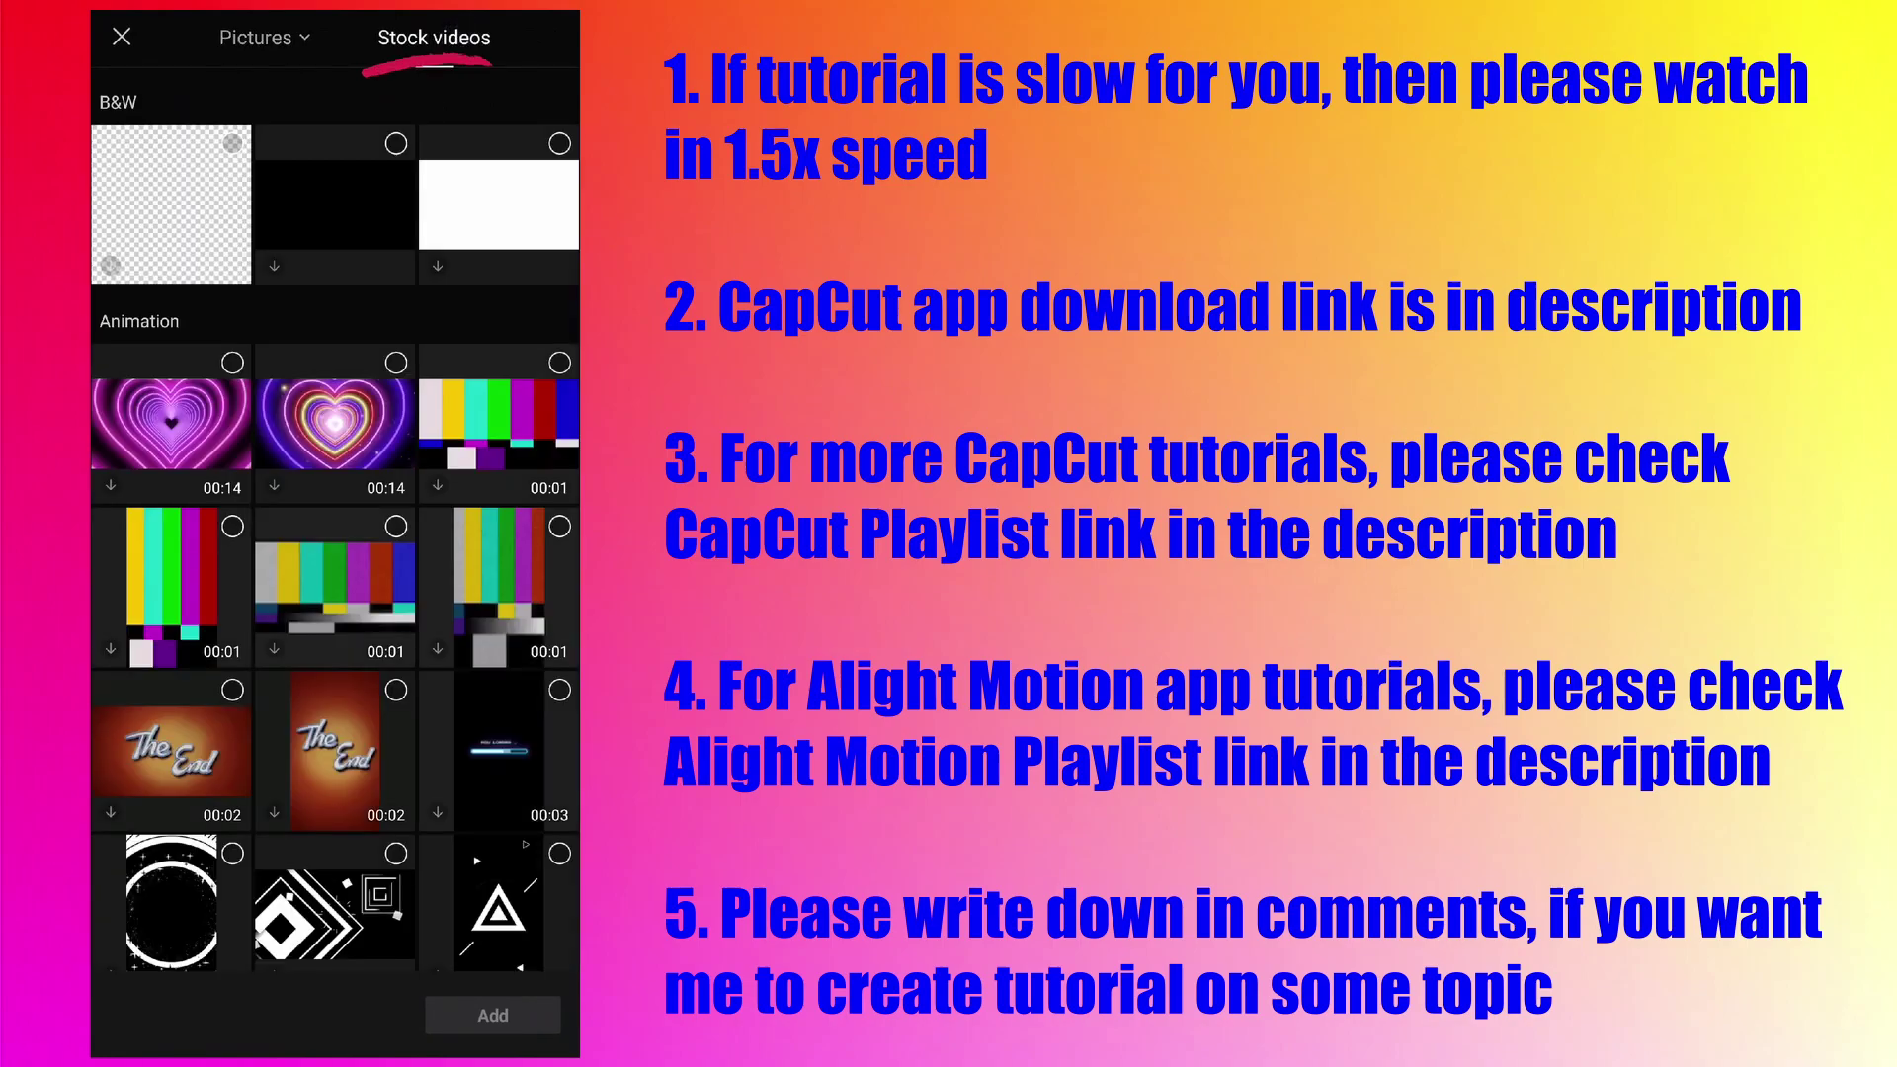
pyautogui.scroll(-2, 334, 519)
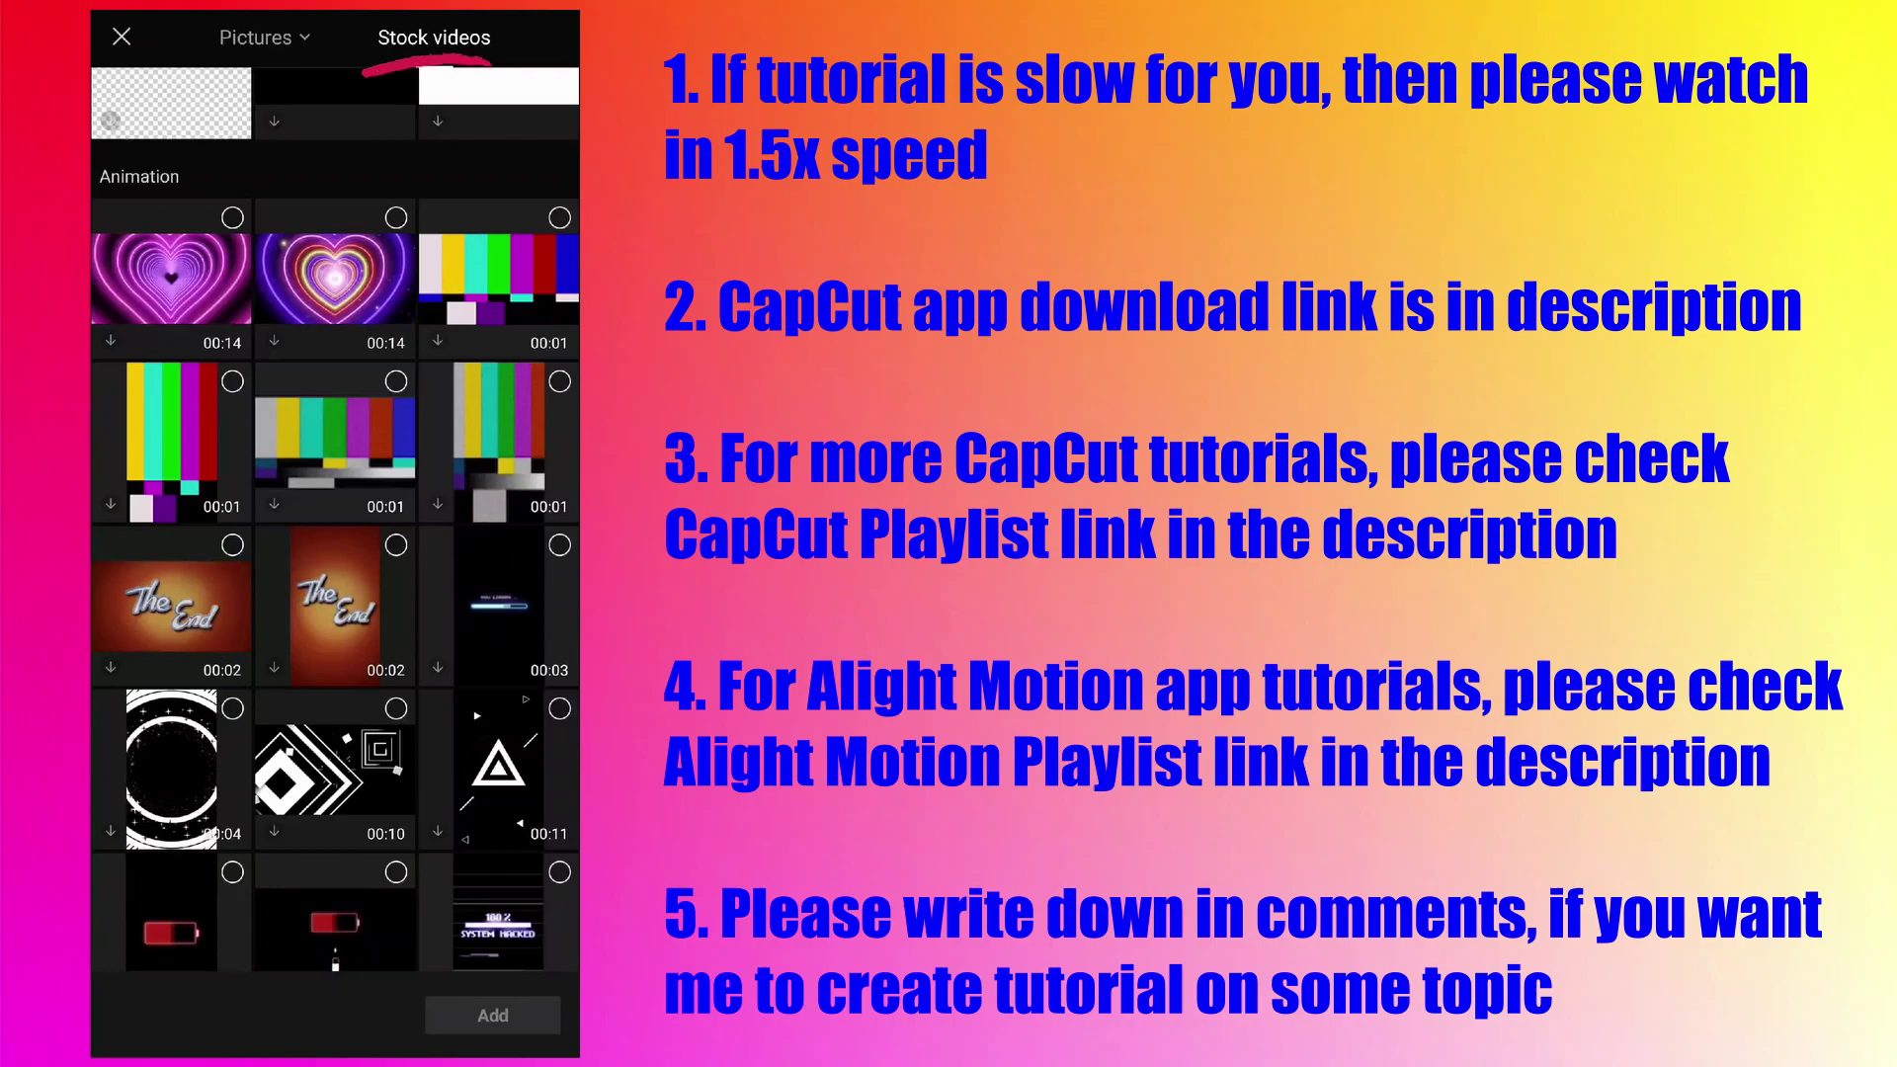
pyautogui.scroll(-1, 335, 519)
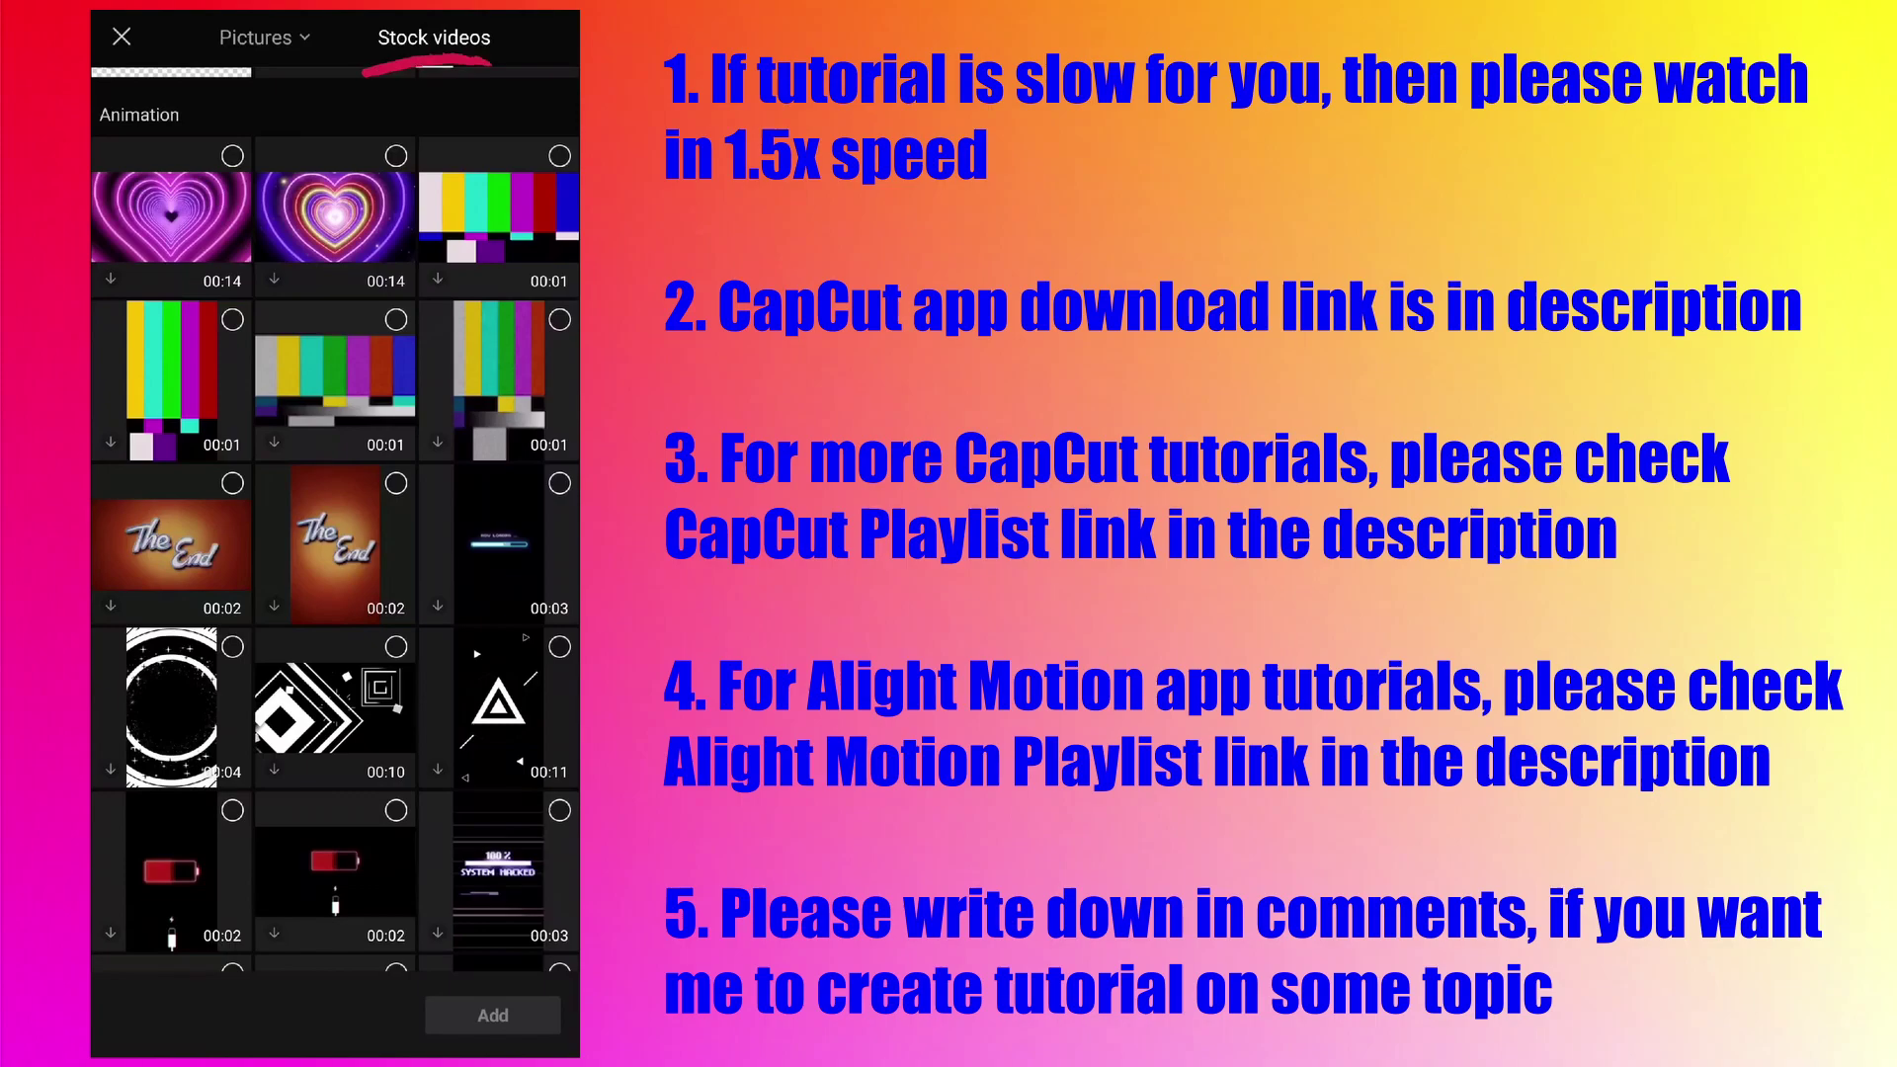
# - Choose the 10-second black-and-white geometric animation stock clip
pyautogui.click(396, 648)
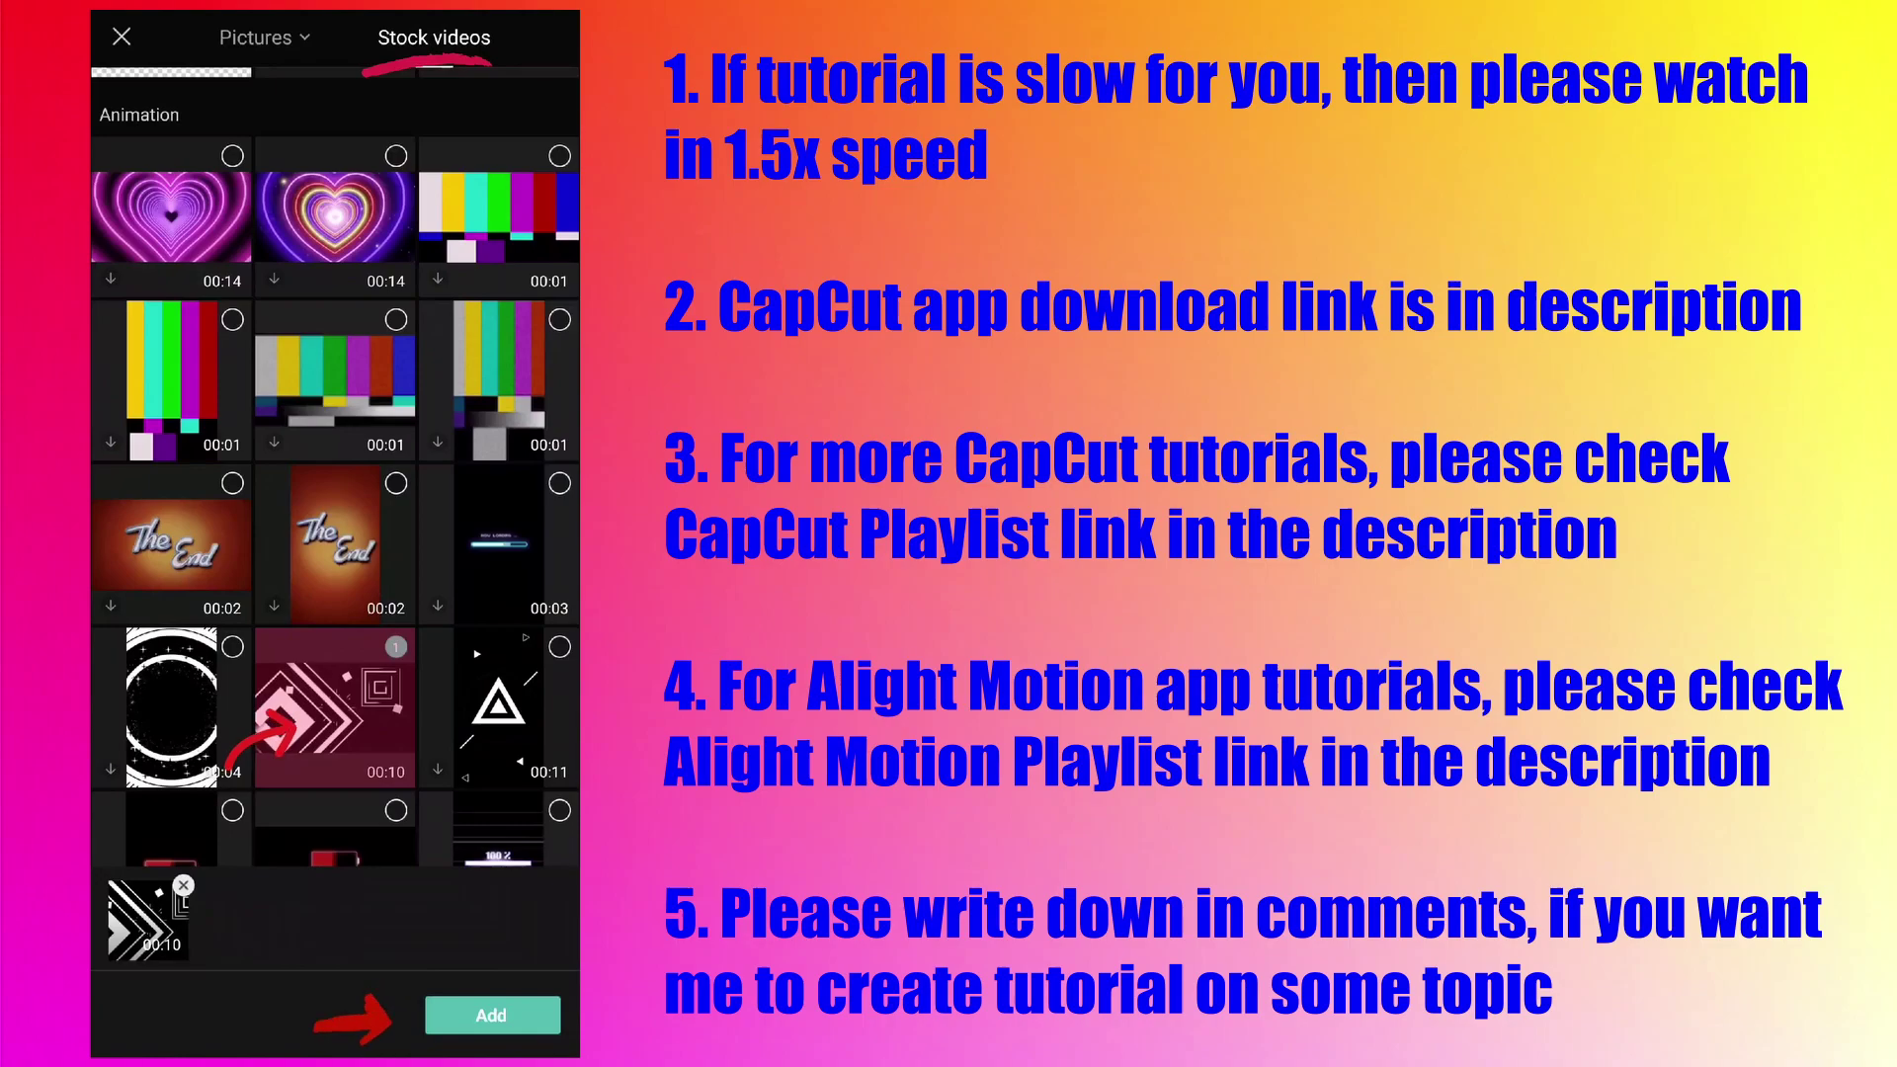
pyautogui.click(490, 1015)
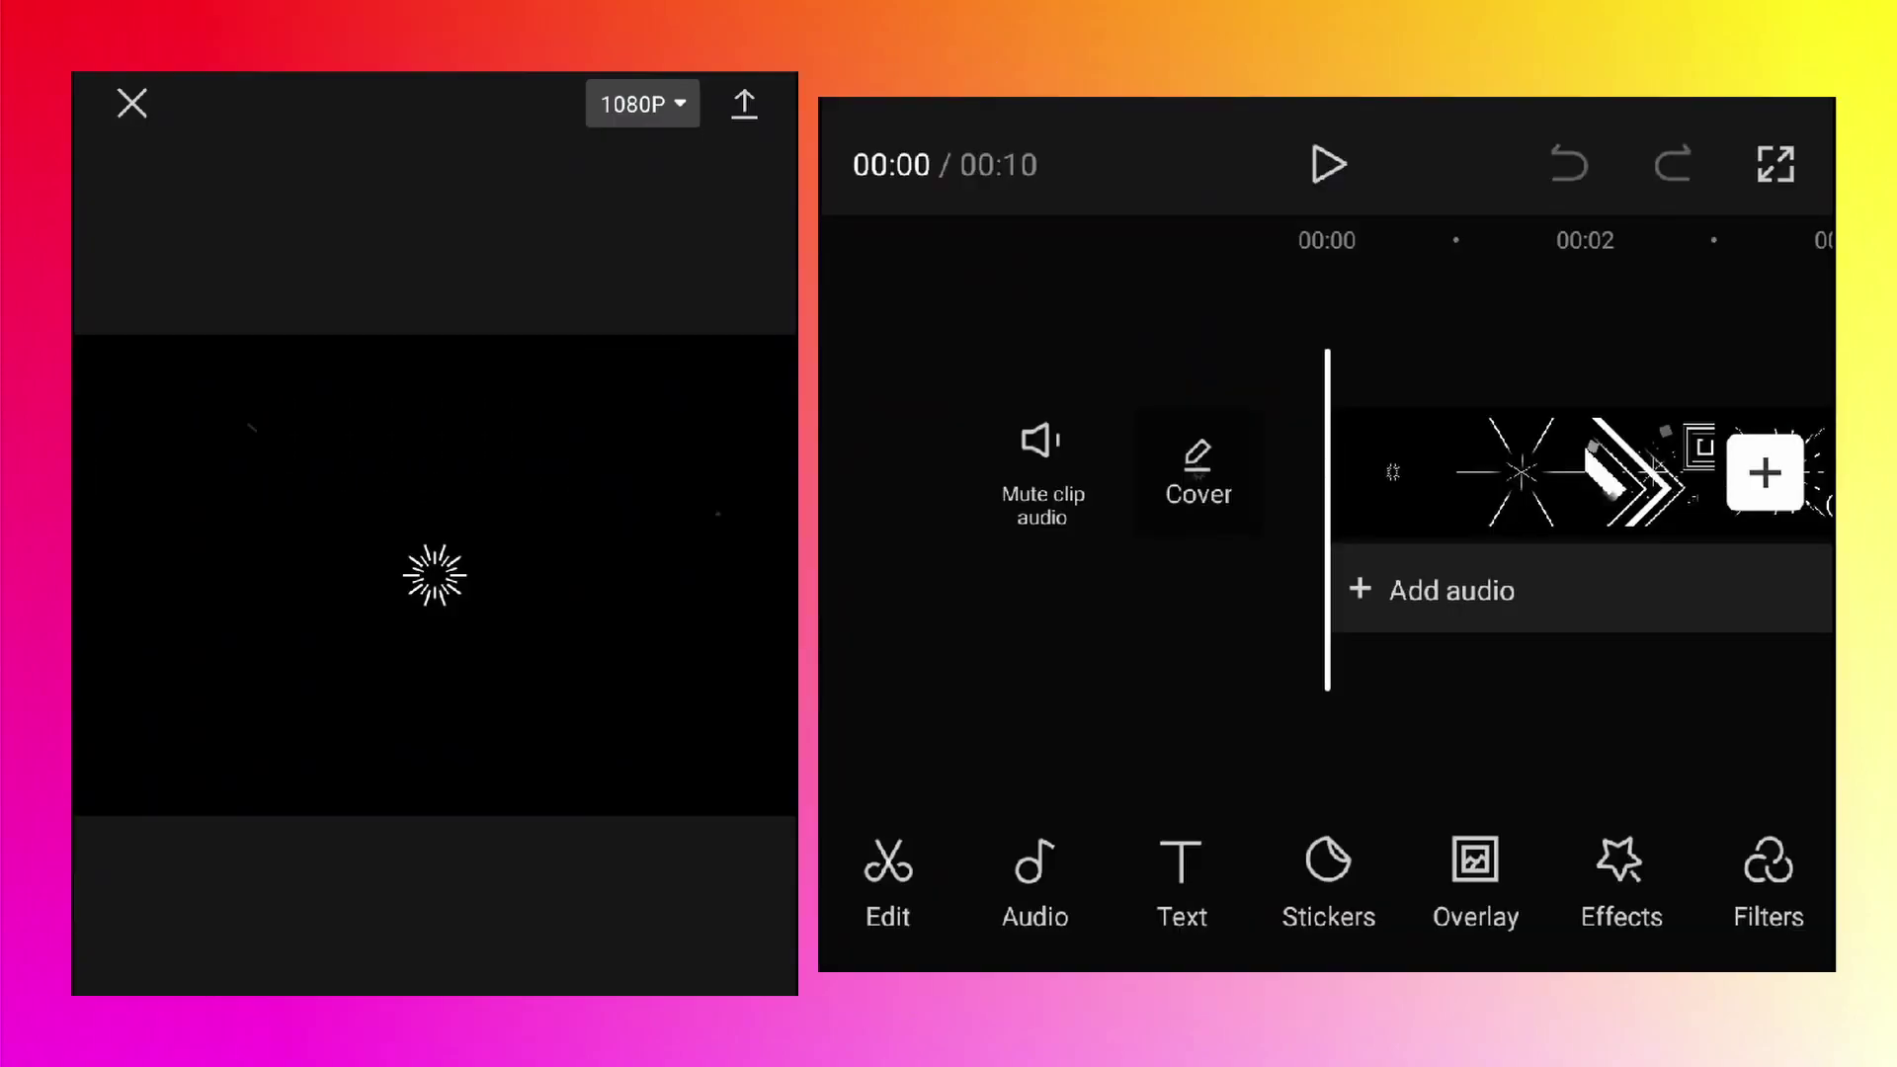
pyautogui.click(1328, 164)
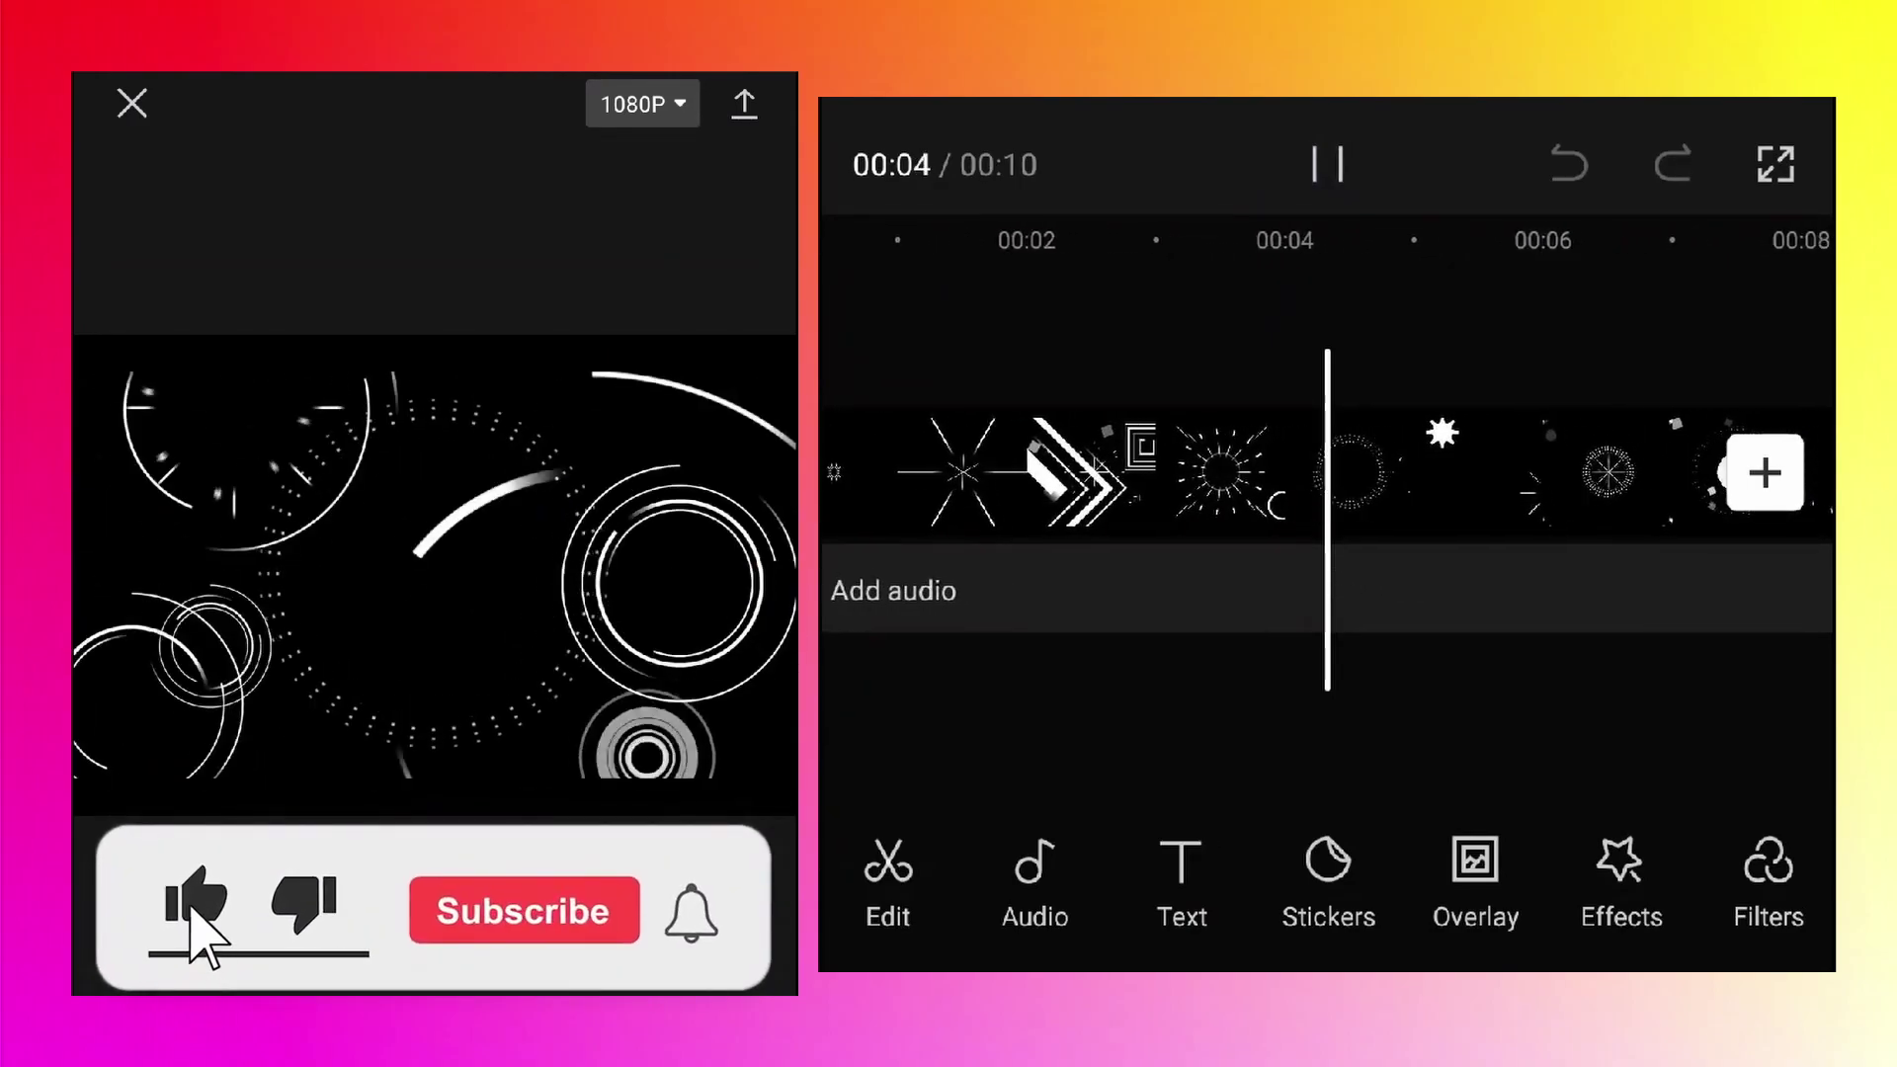
pyautogui.click(1327, 164)
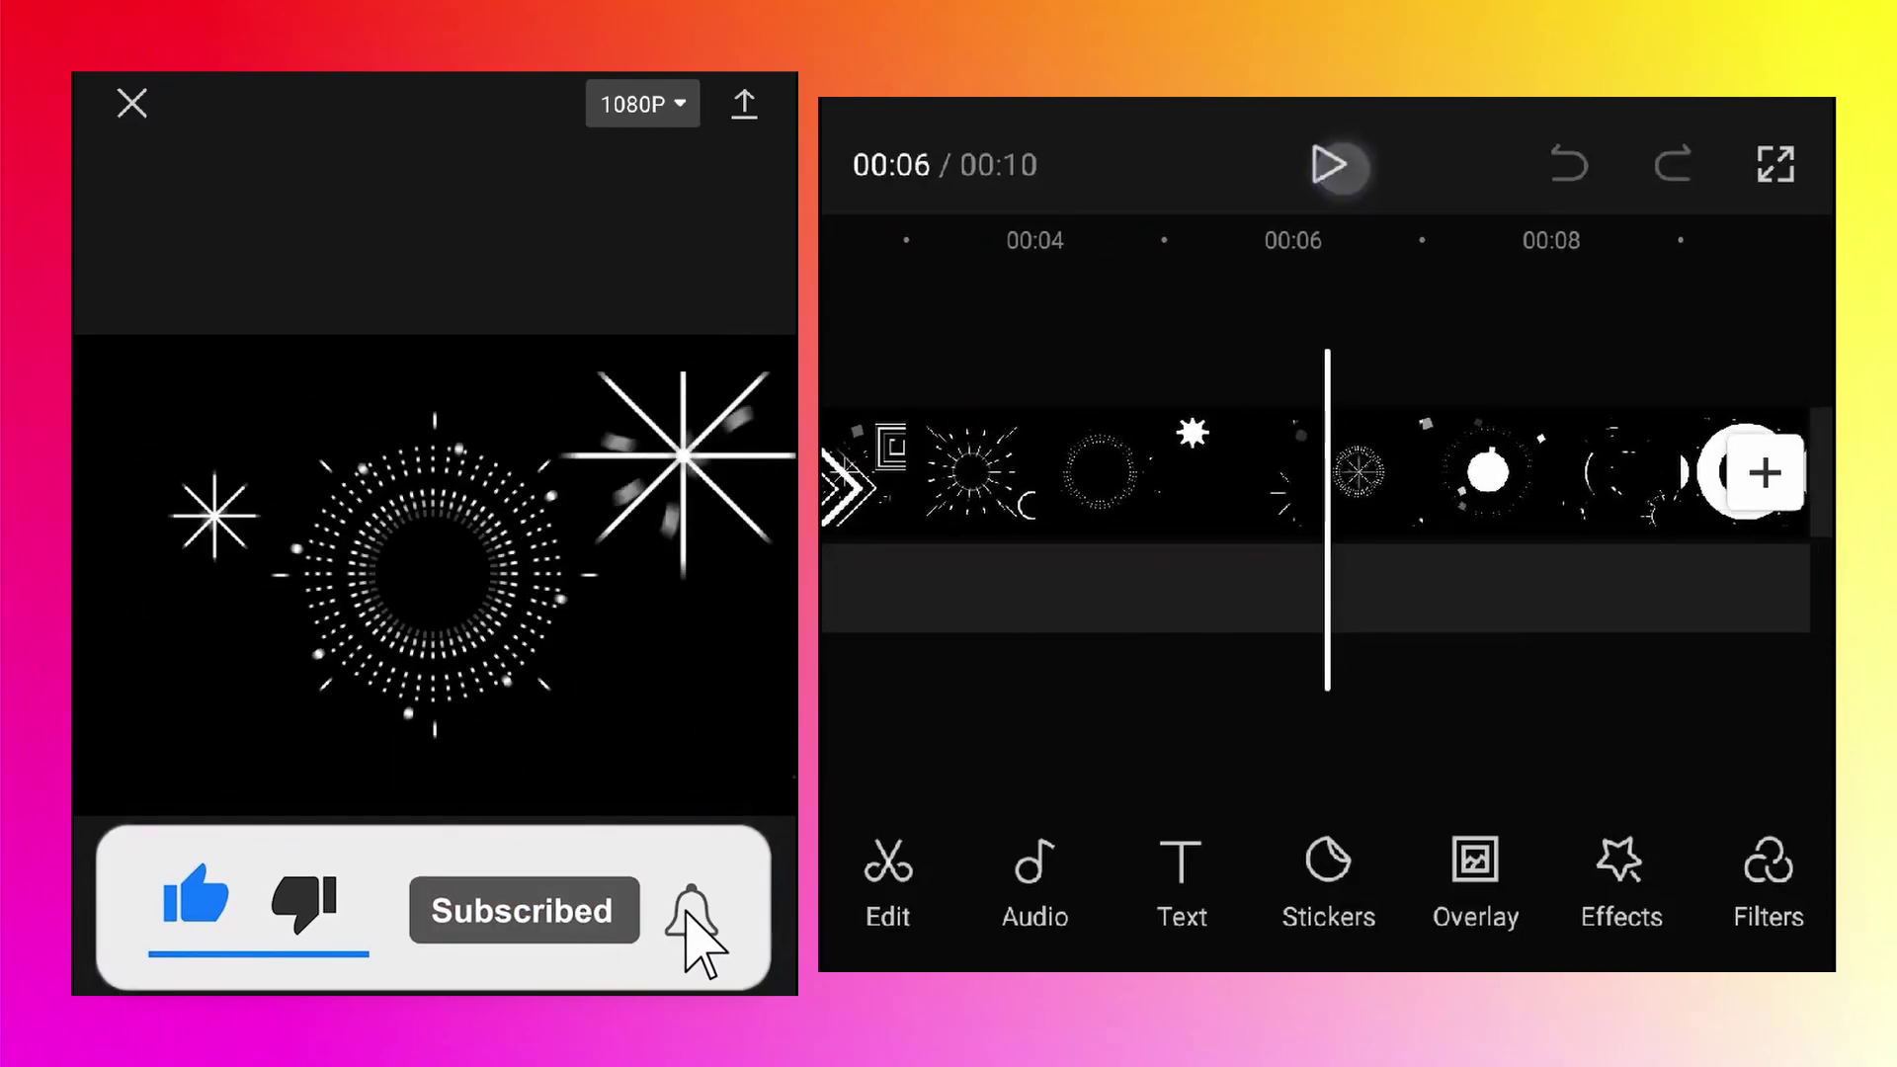
pyautogui.moveTo(1152, 701); pyautogui.dragTo(1512, 687)
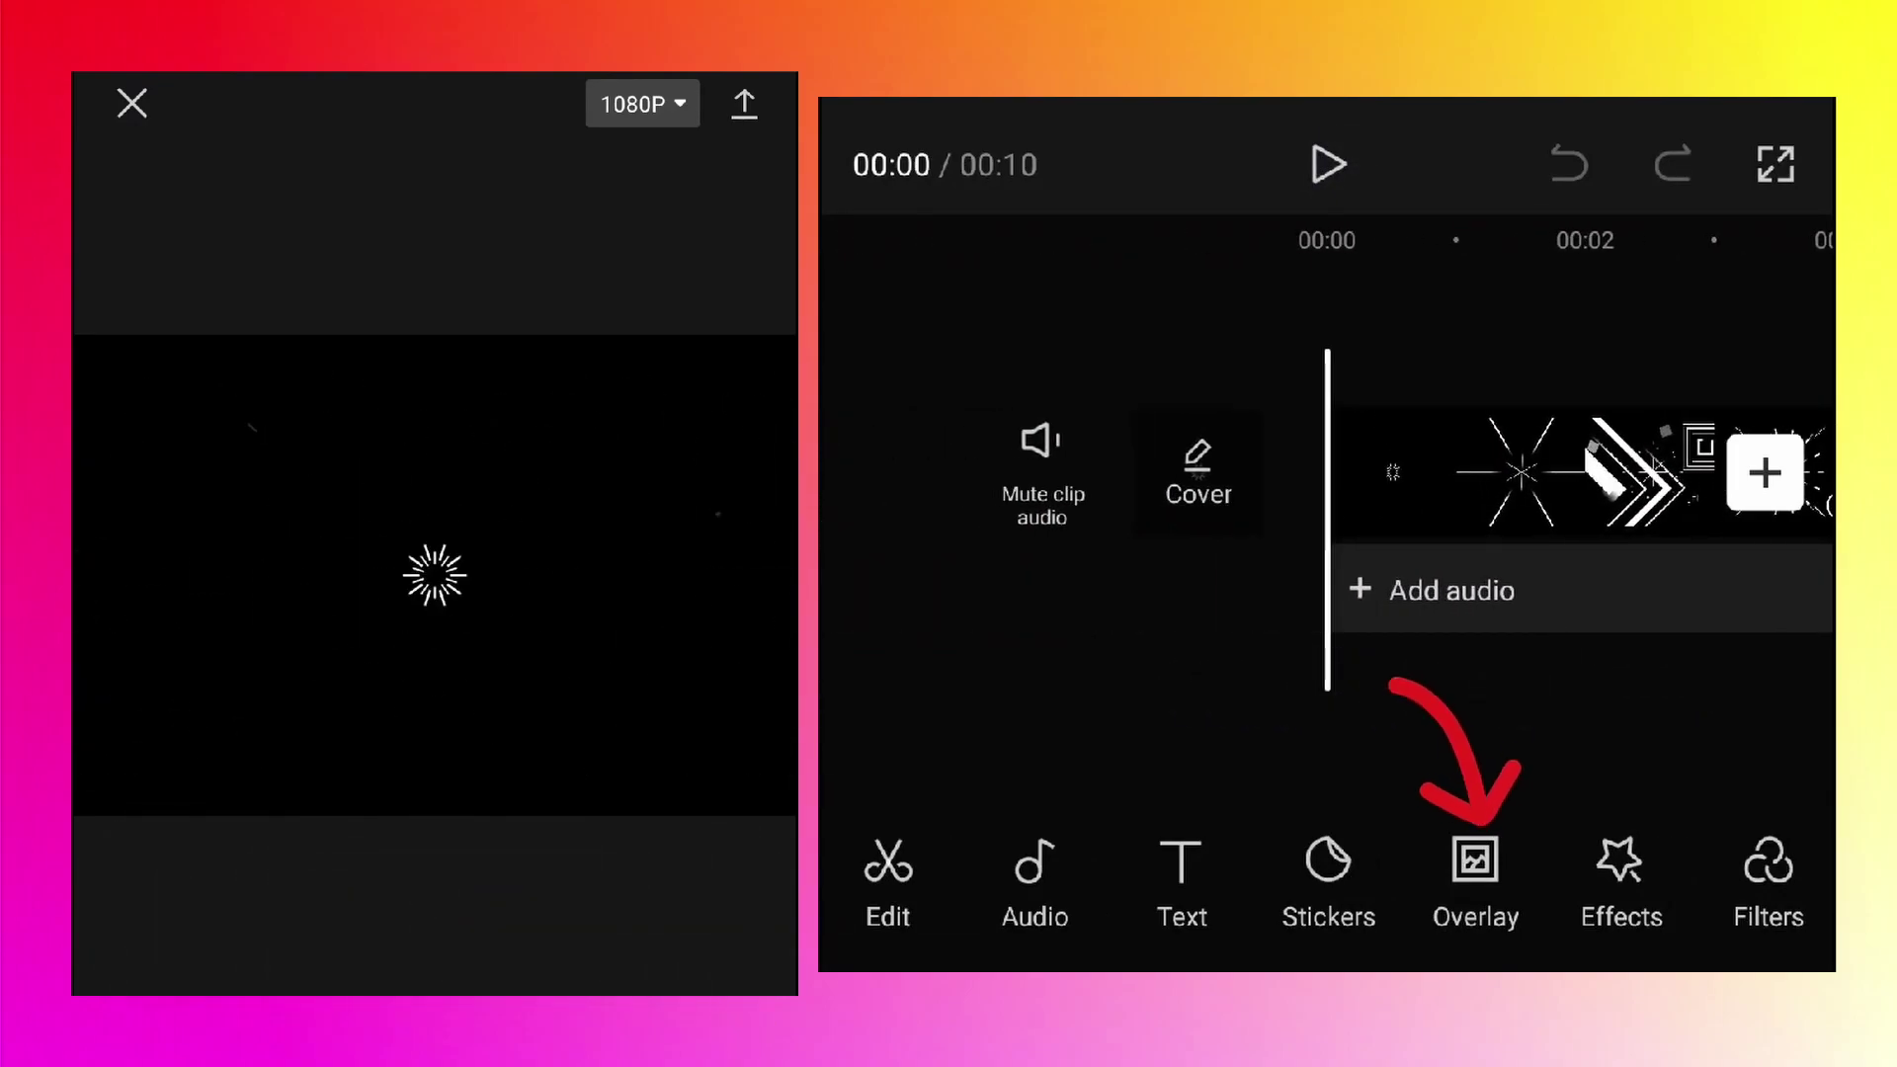
# - Select the colorful polygon photo from Photos as a new overlay
pyautogui.click(1475, 874)
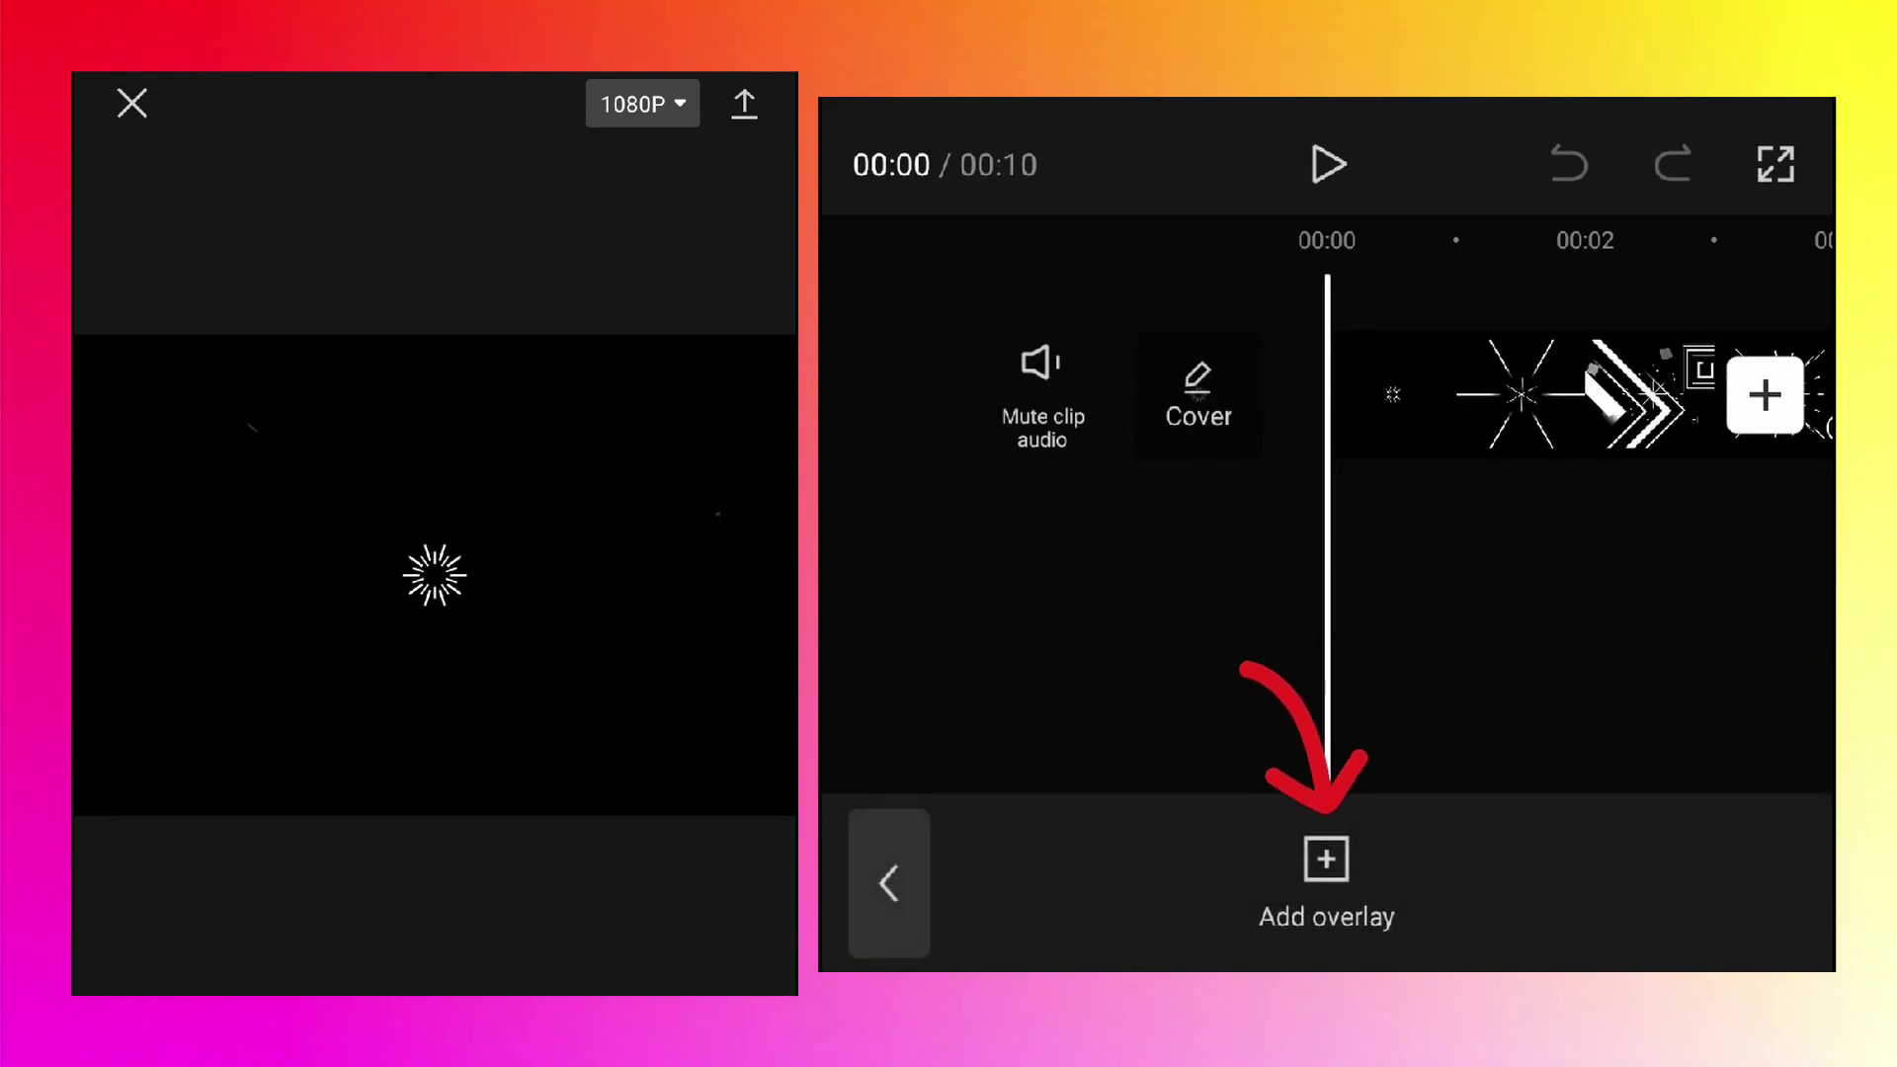
pyautogui.click(1326, 875)
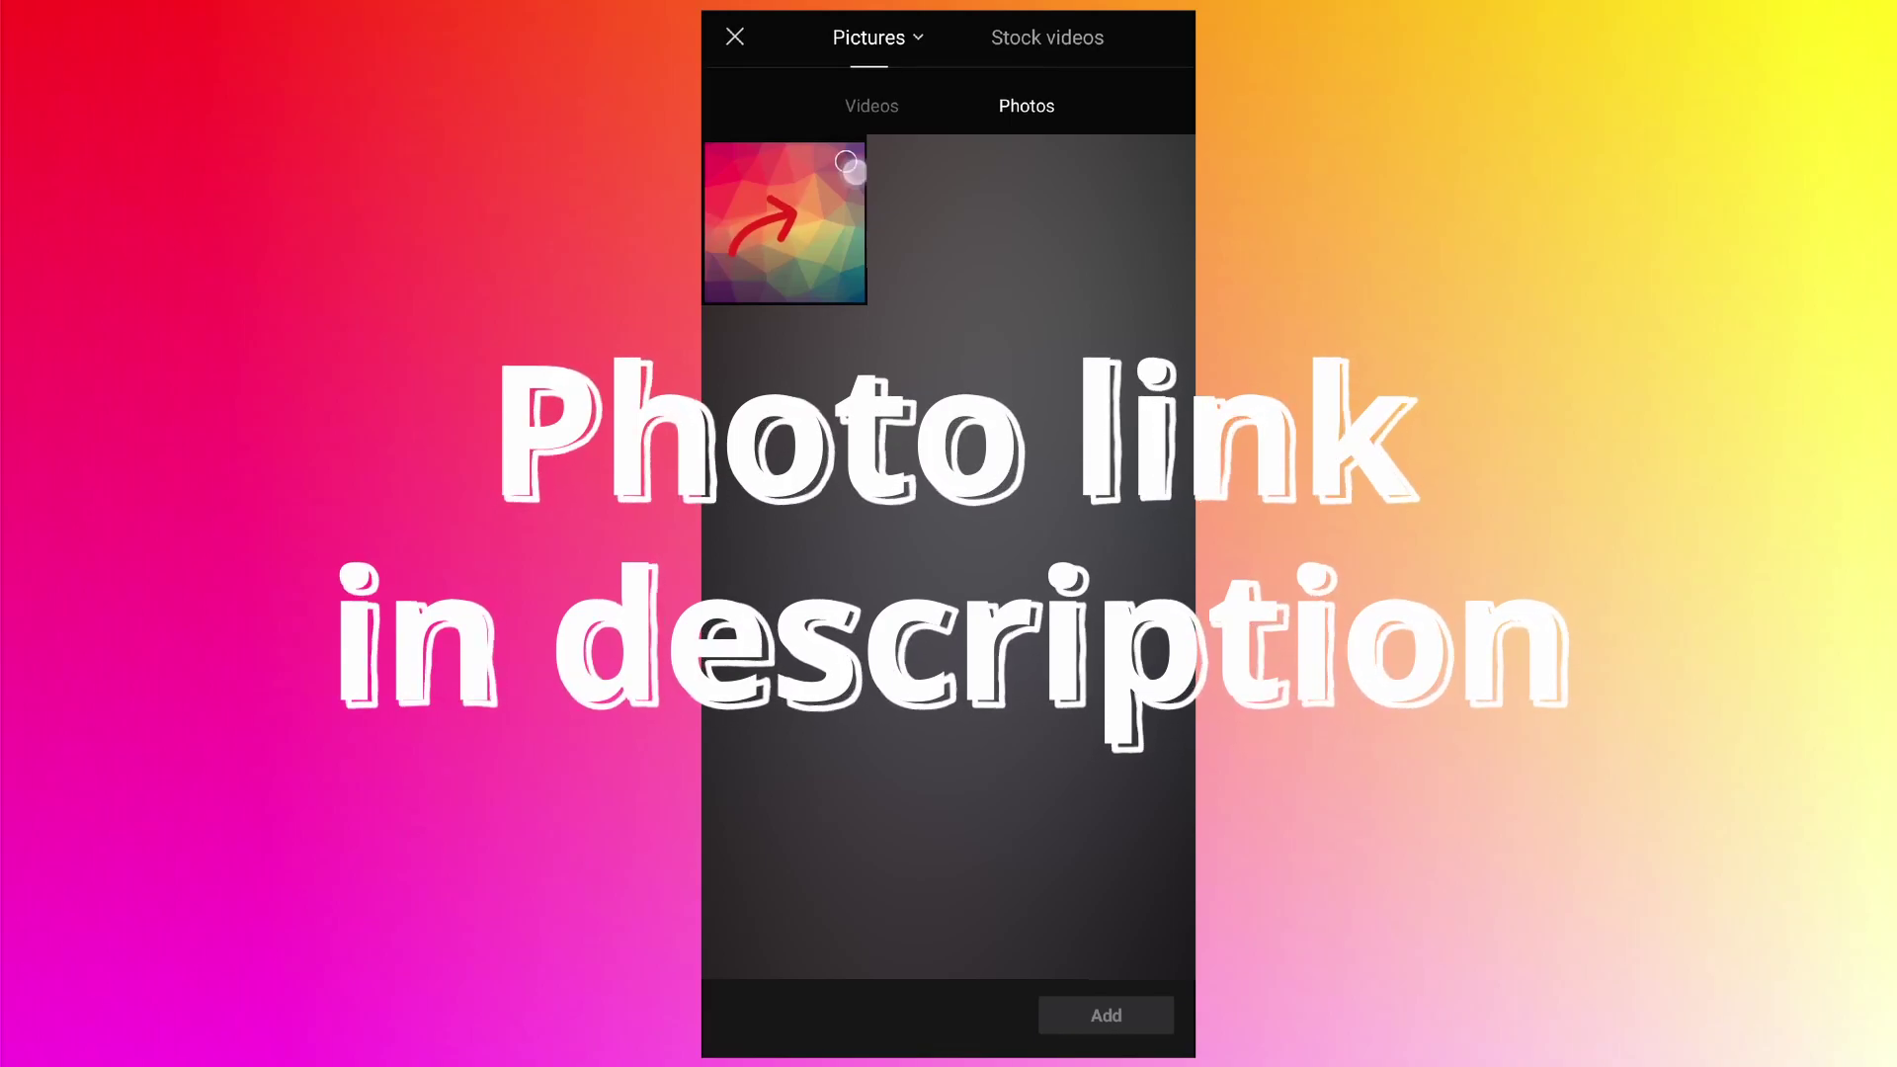
pyautogui.click(846, 164)
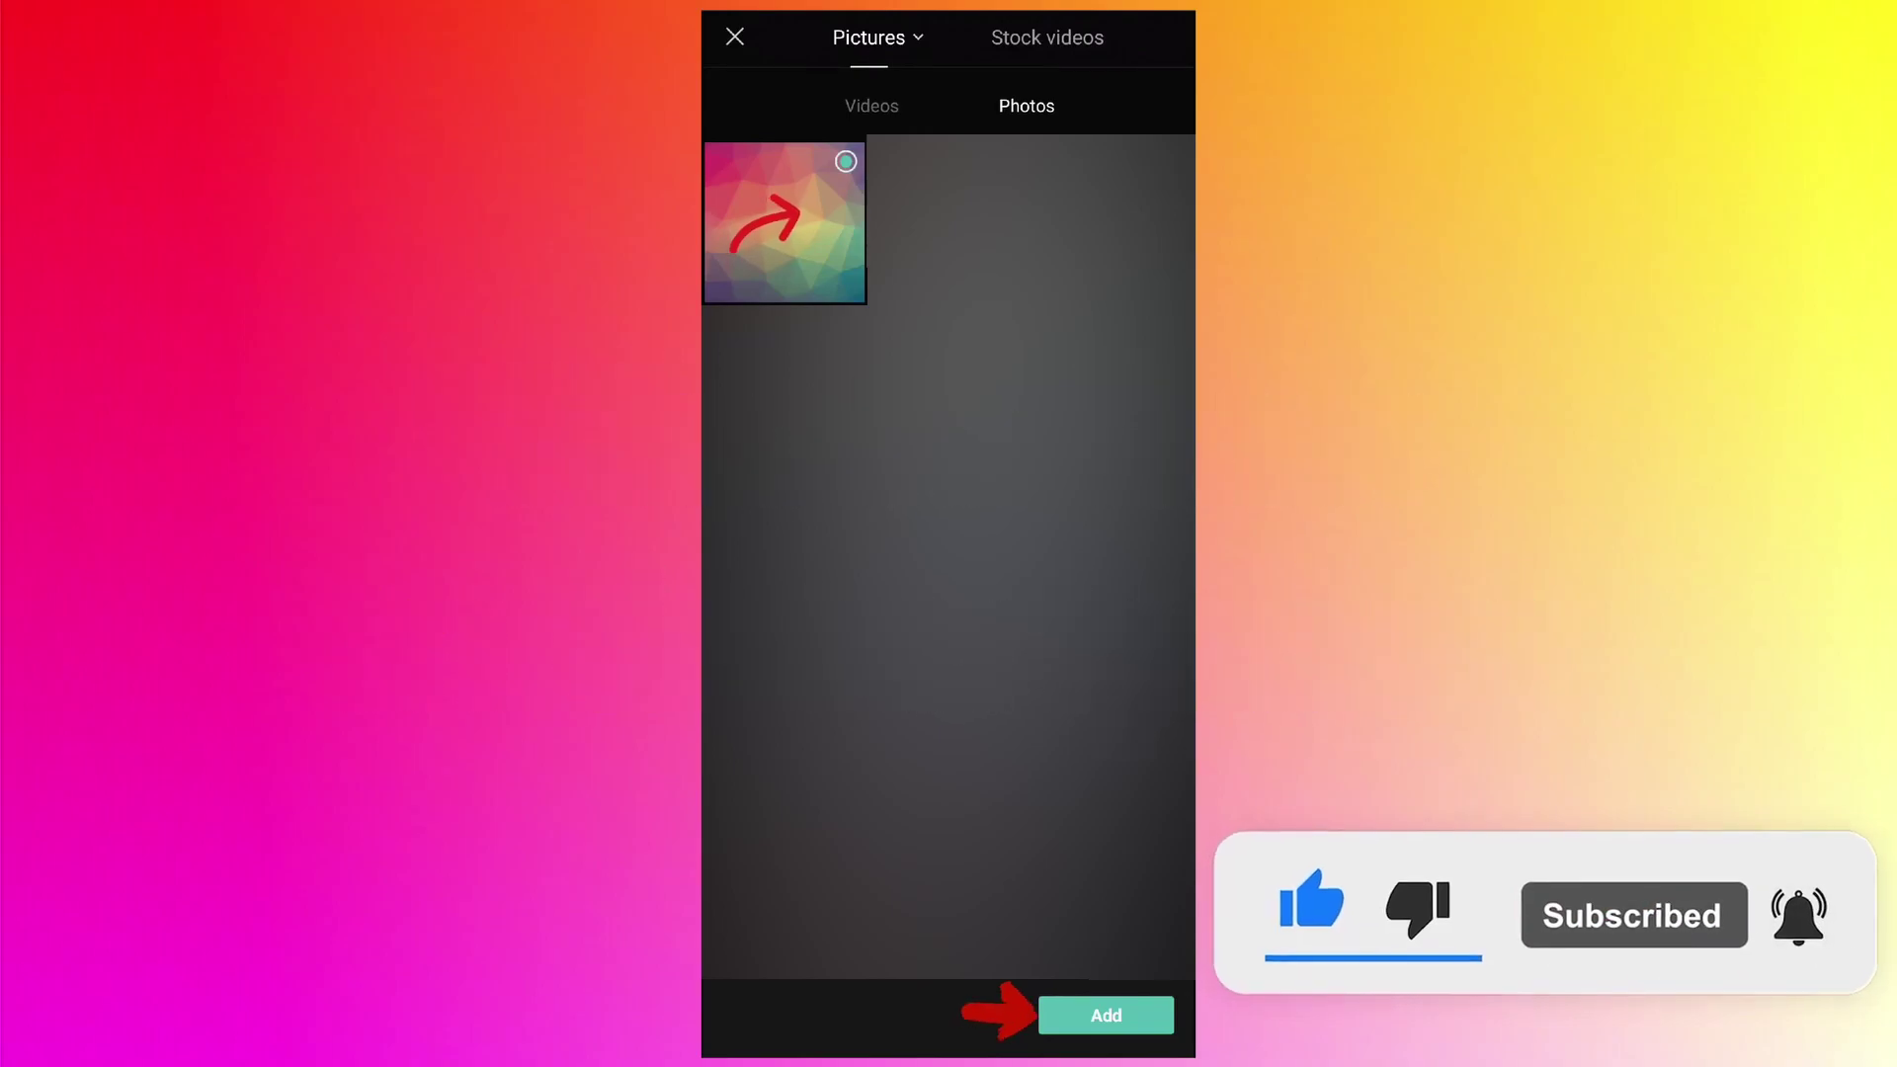
# - Add the polygon photo overlay, enlarge it to frame width, and extend it to 10.0s
pyautogui.click(1106, 1016)
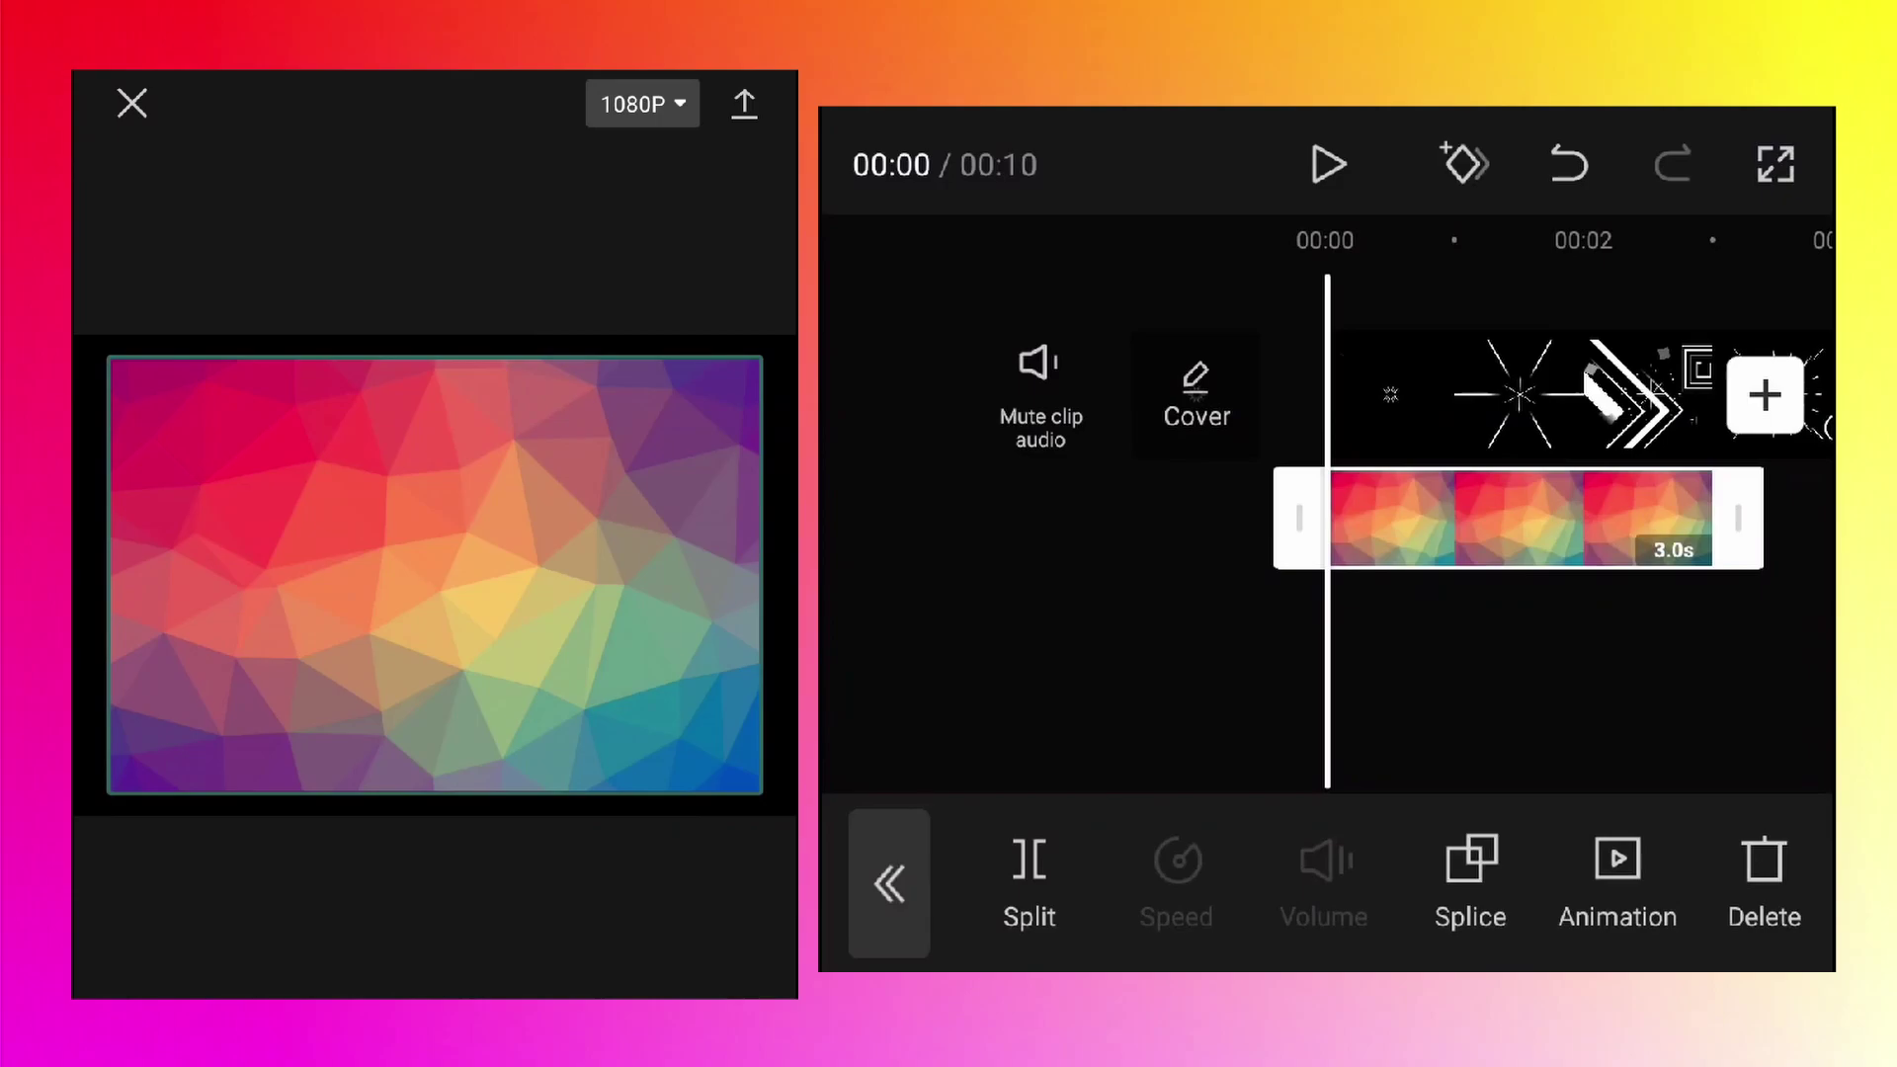
pyautogui.moveTo(324, 638); pyautogui.dragTo(307, 634)
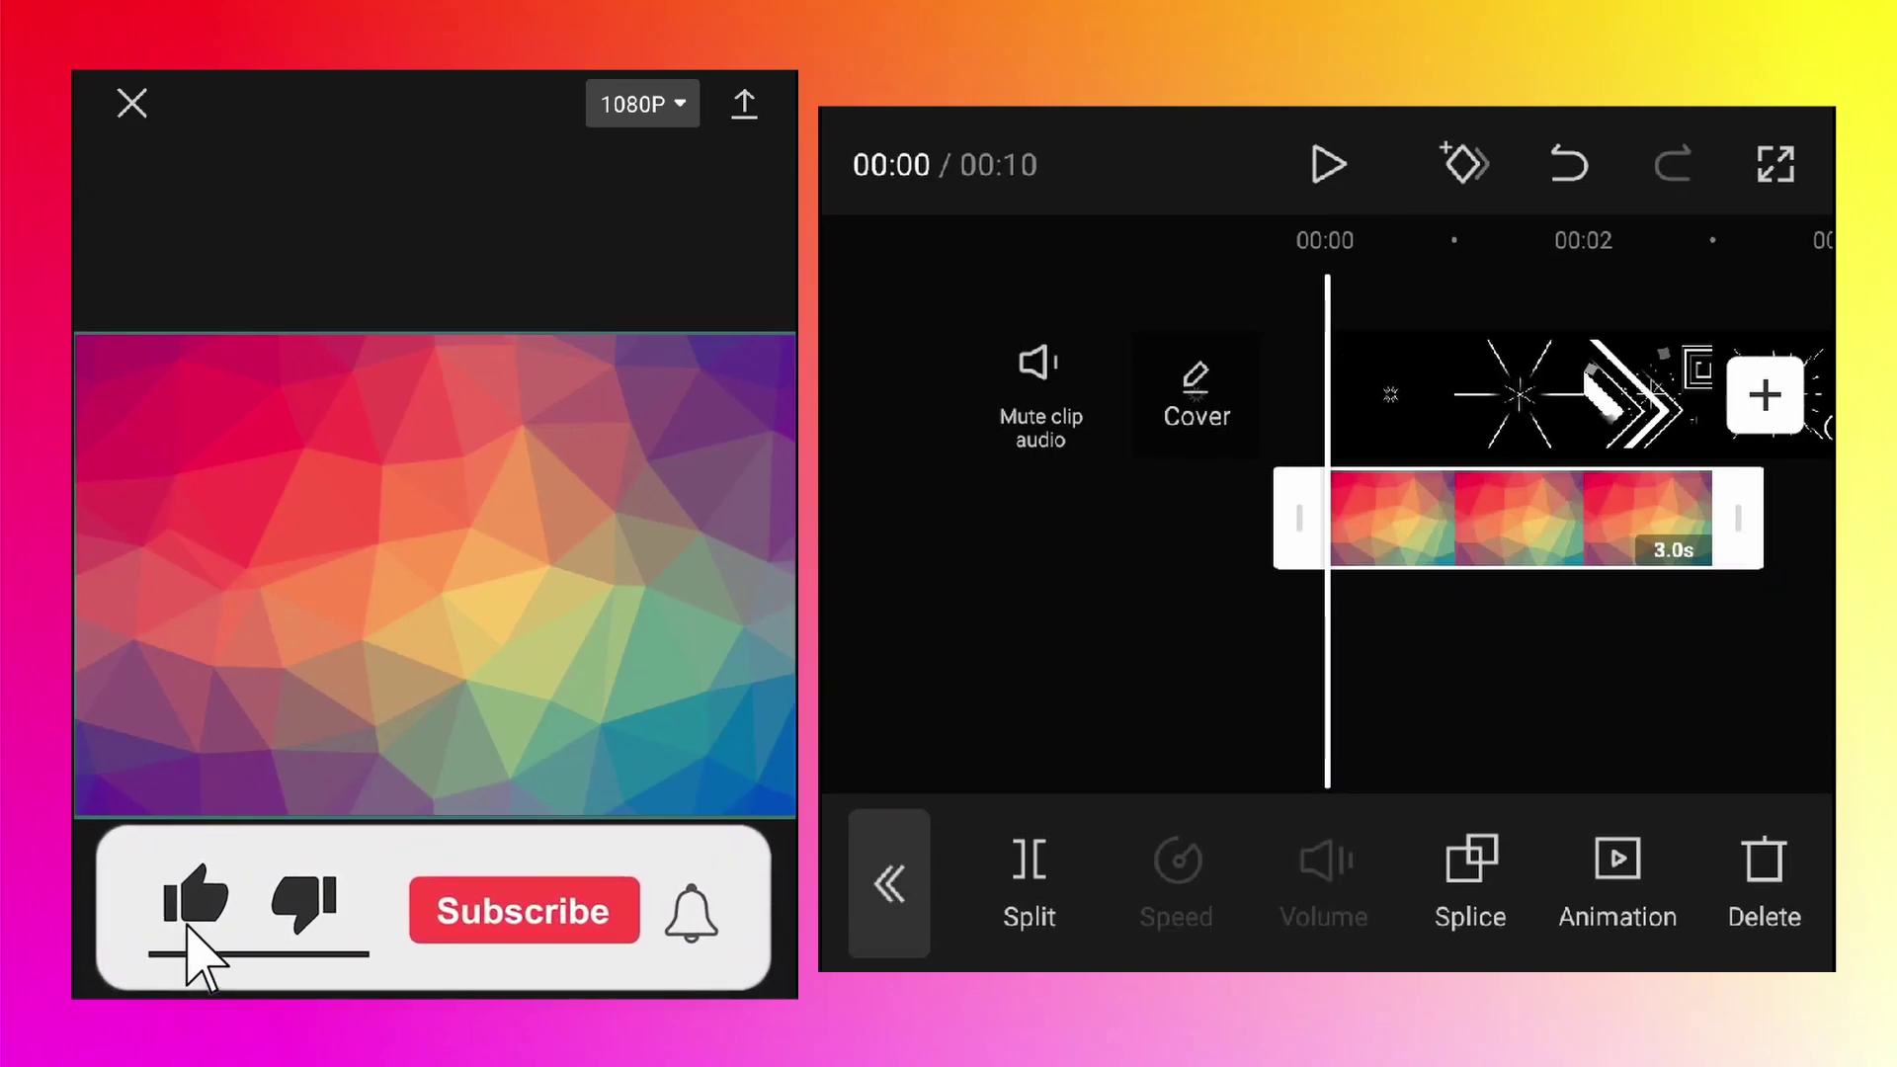
pyautogui.moveTo(1676, 689); pyautogui.dragTo(1364, 678)
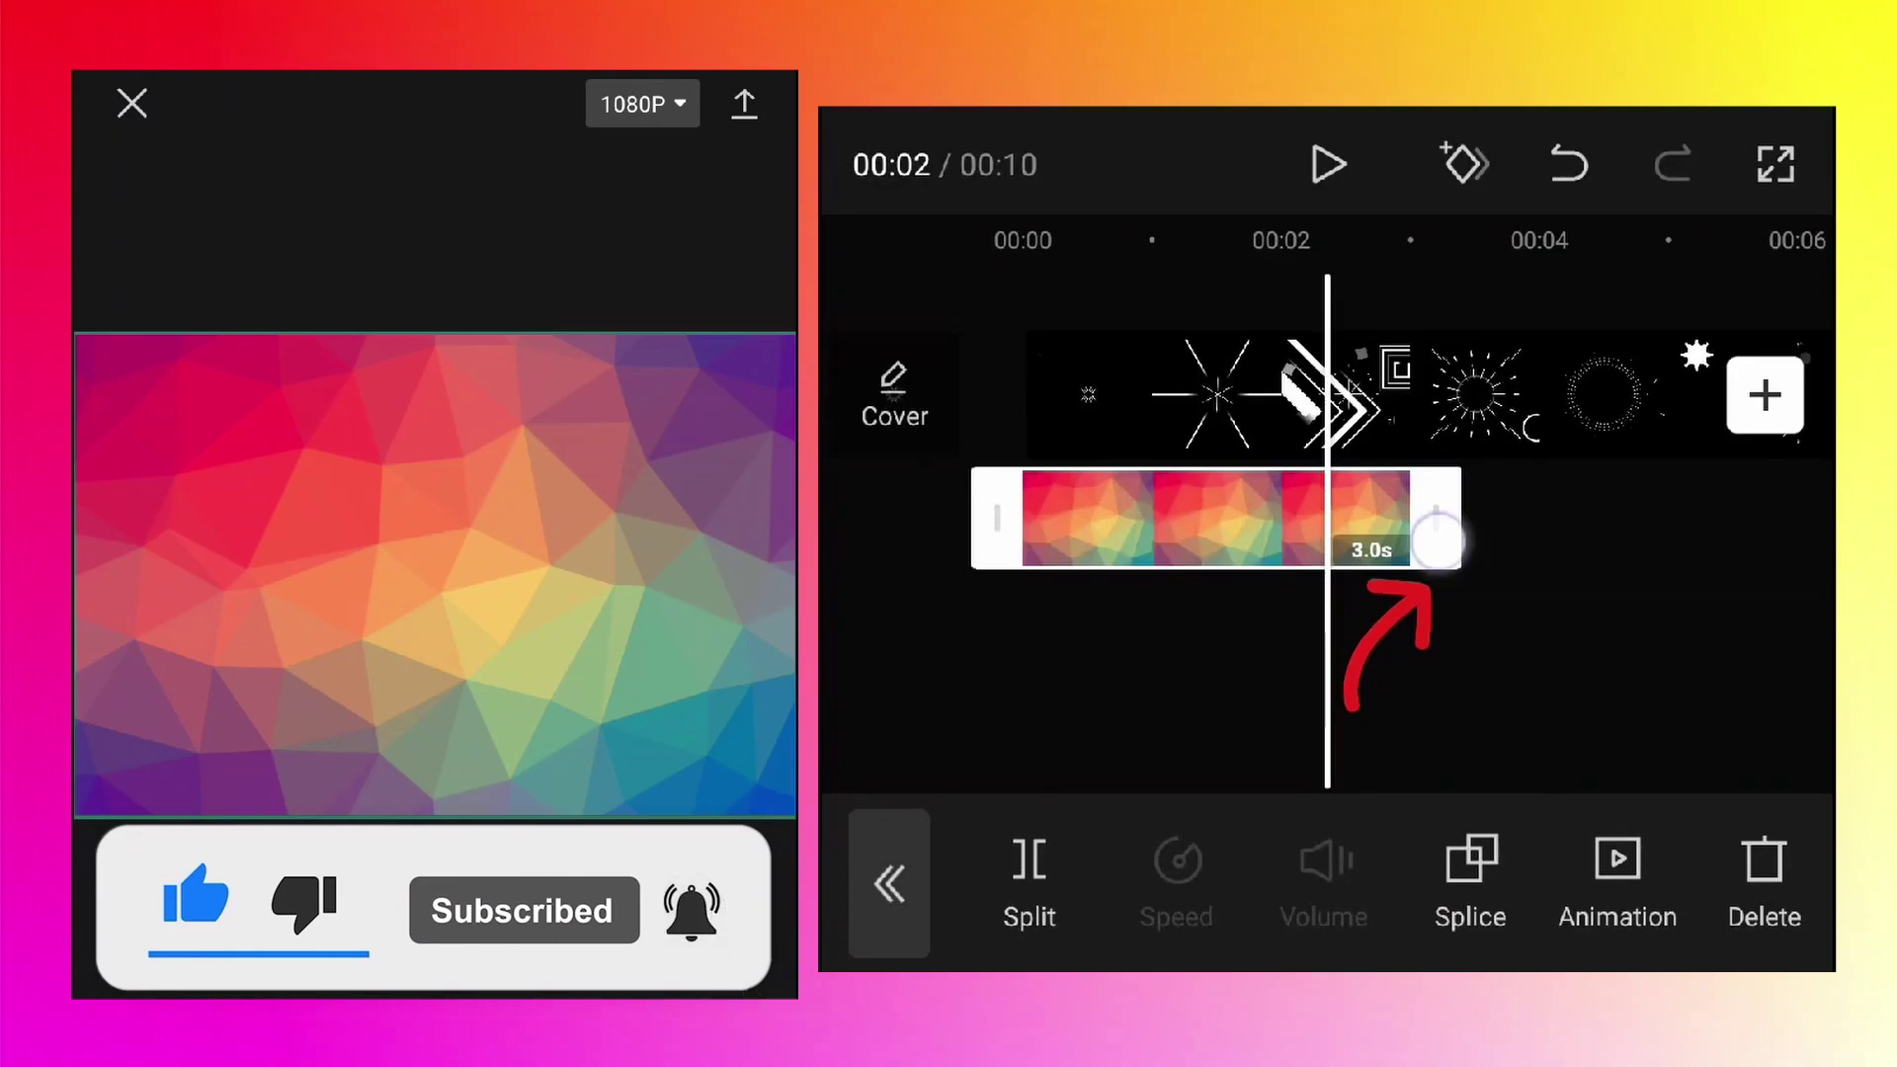
pyautogui.moveTo(1435, 542); pyautogui.dragTo(1559, 578)
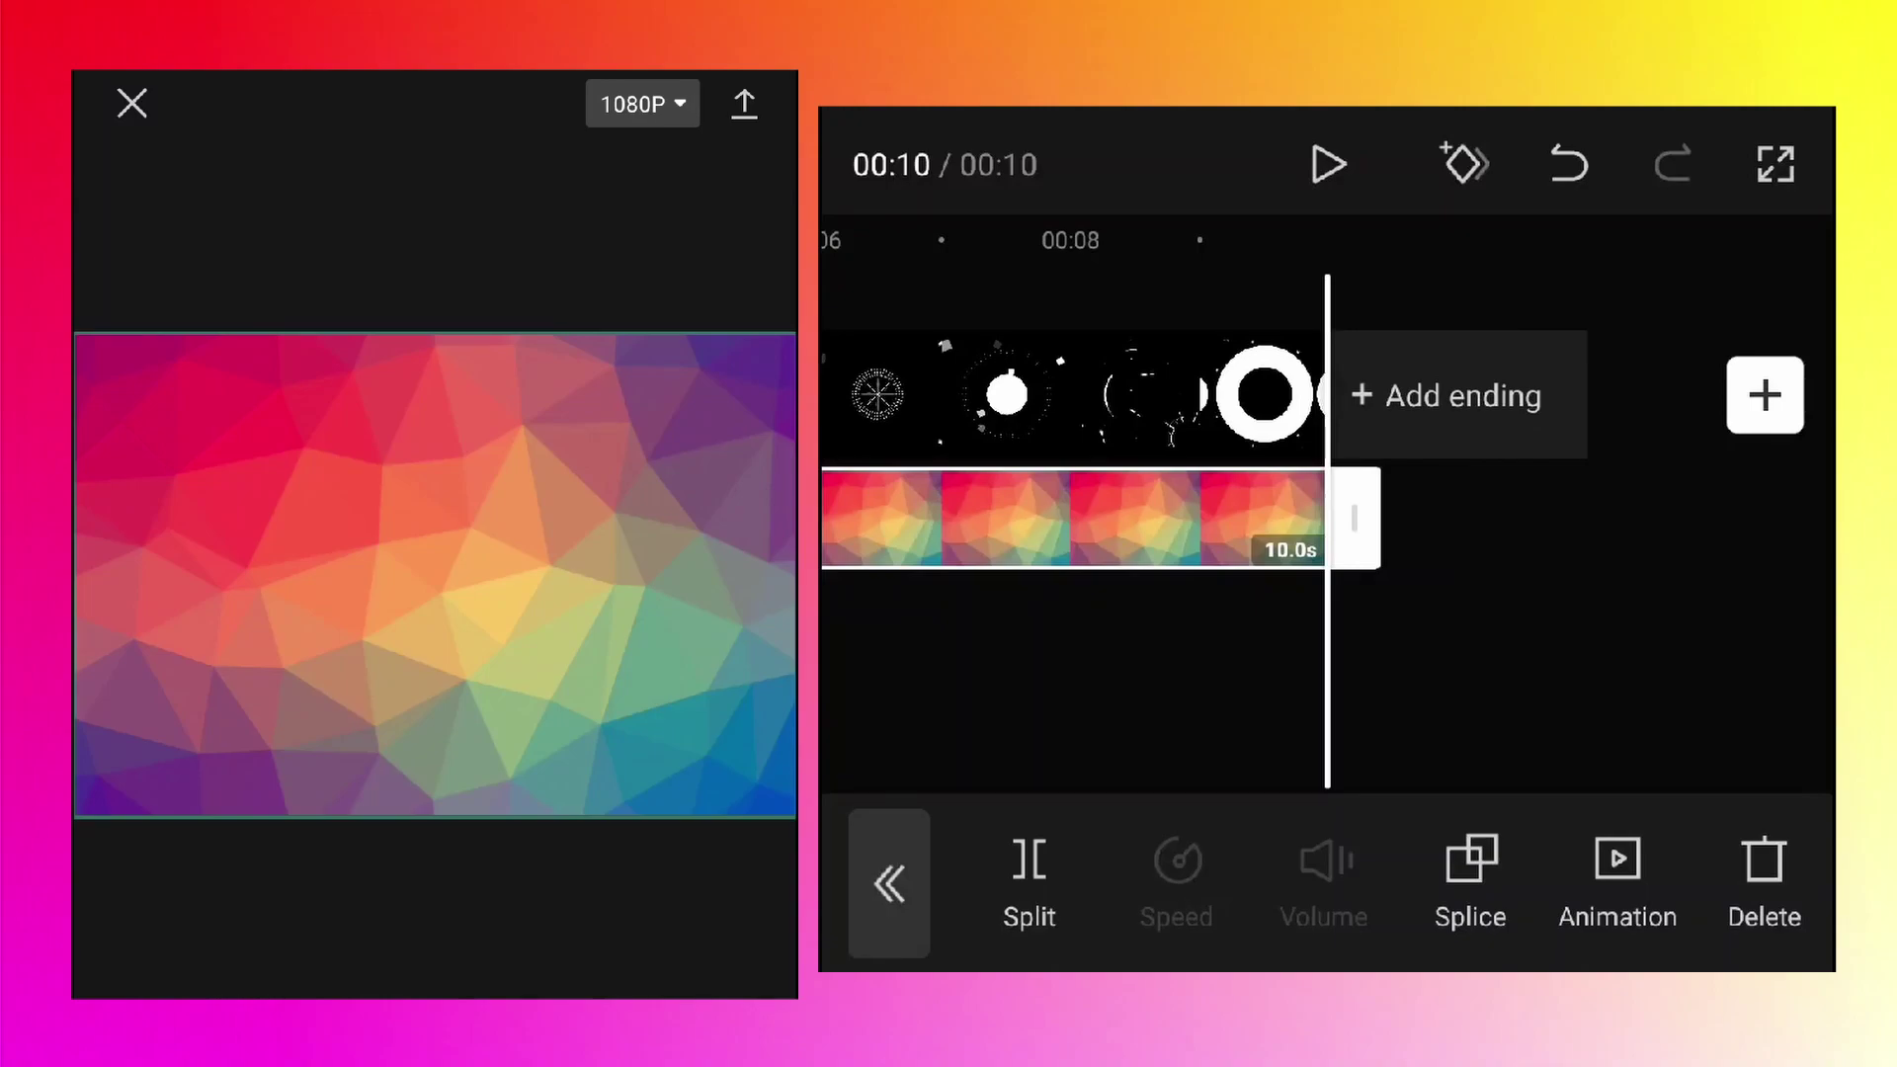
pyautogui.moveTo(1333, 667)
pyautogui.mouseDown()
pyautogui.moveTo(1588, 668)
pyautogui.moveTo(1448, 657)
pyautogui.mouseUp()
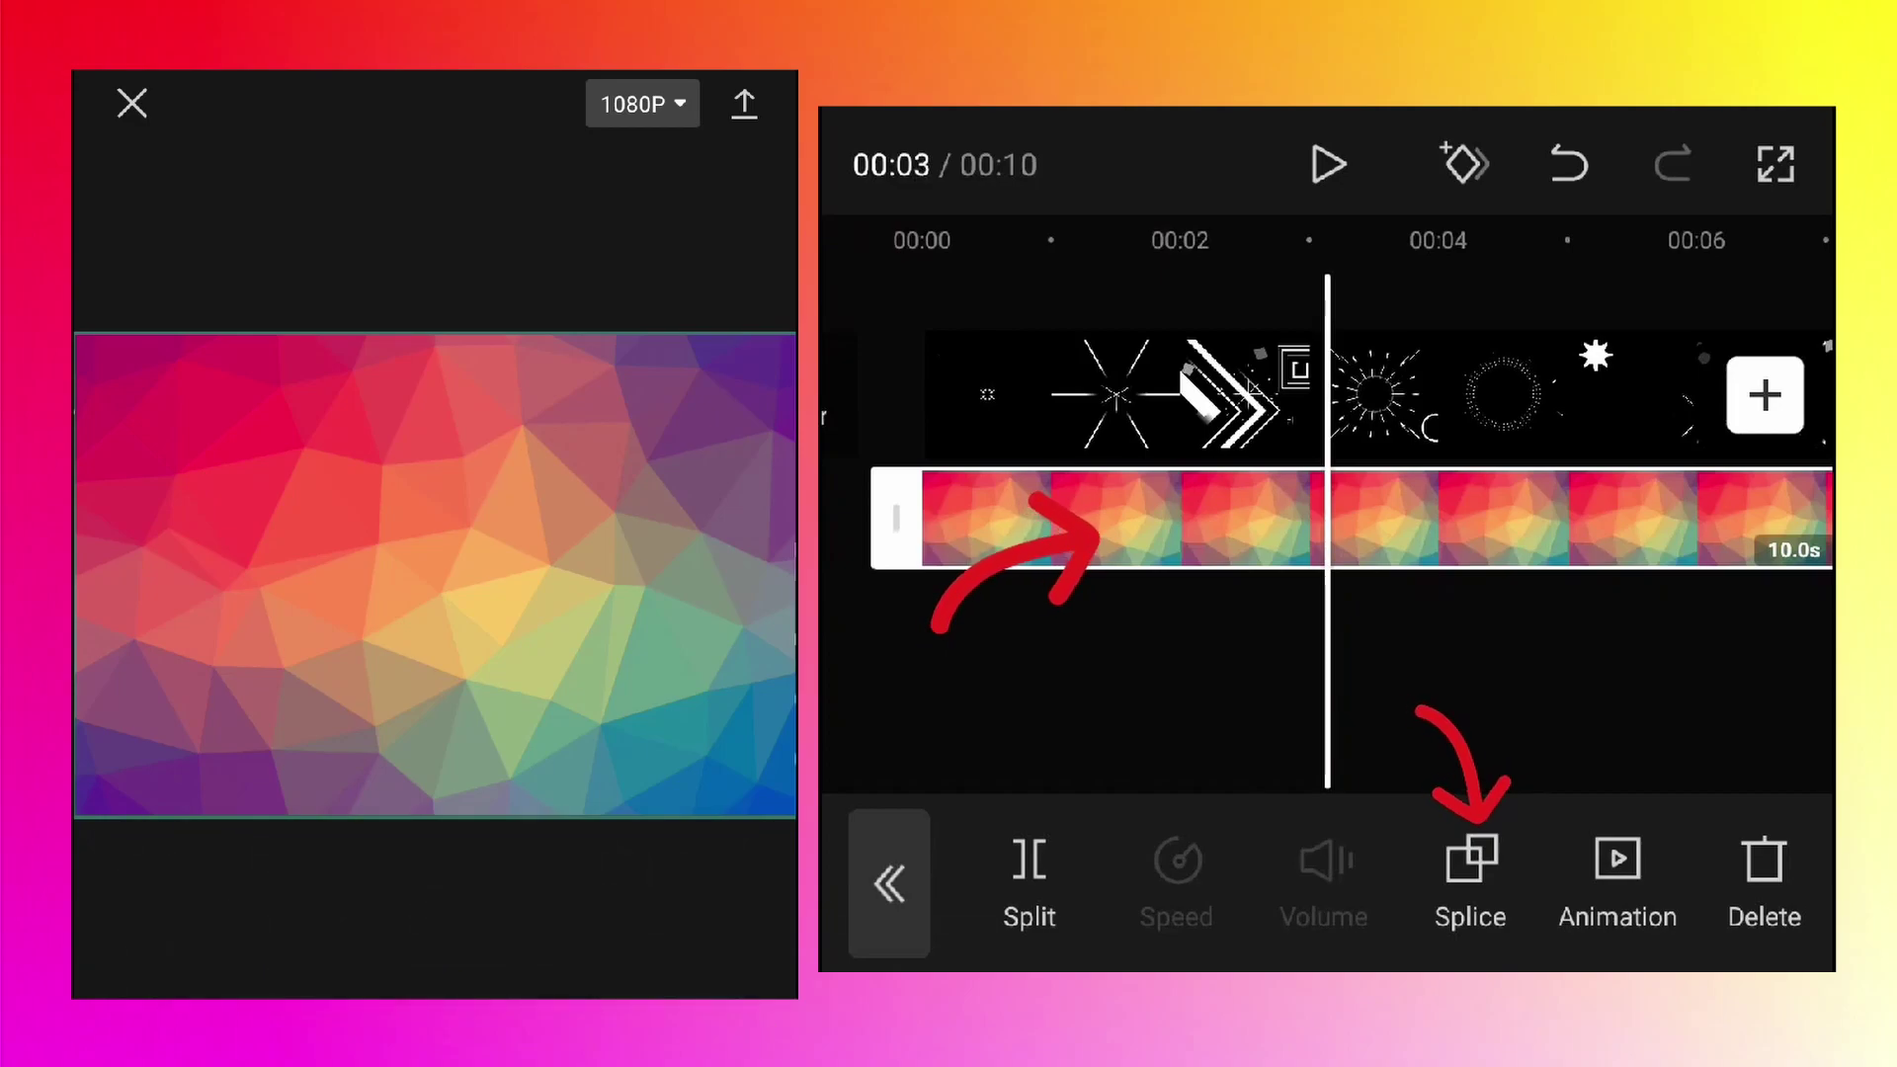
# - Apply the Slide blend mode to the polygon overlay
pyautogui.click(1469, 882)
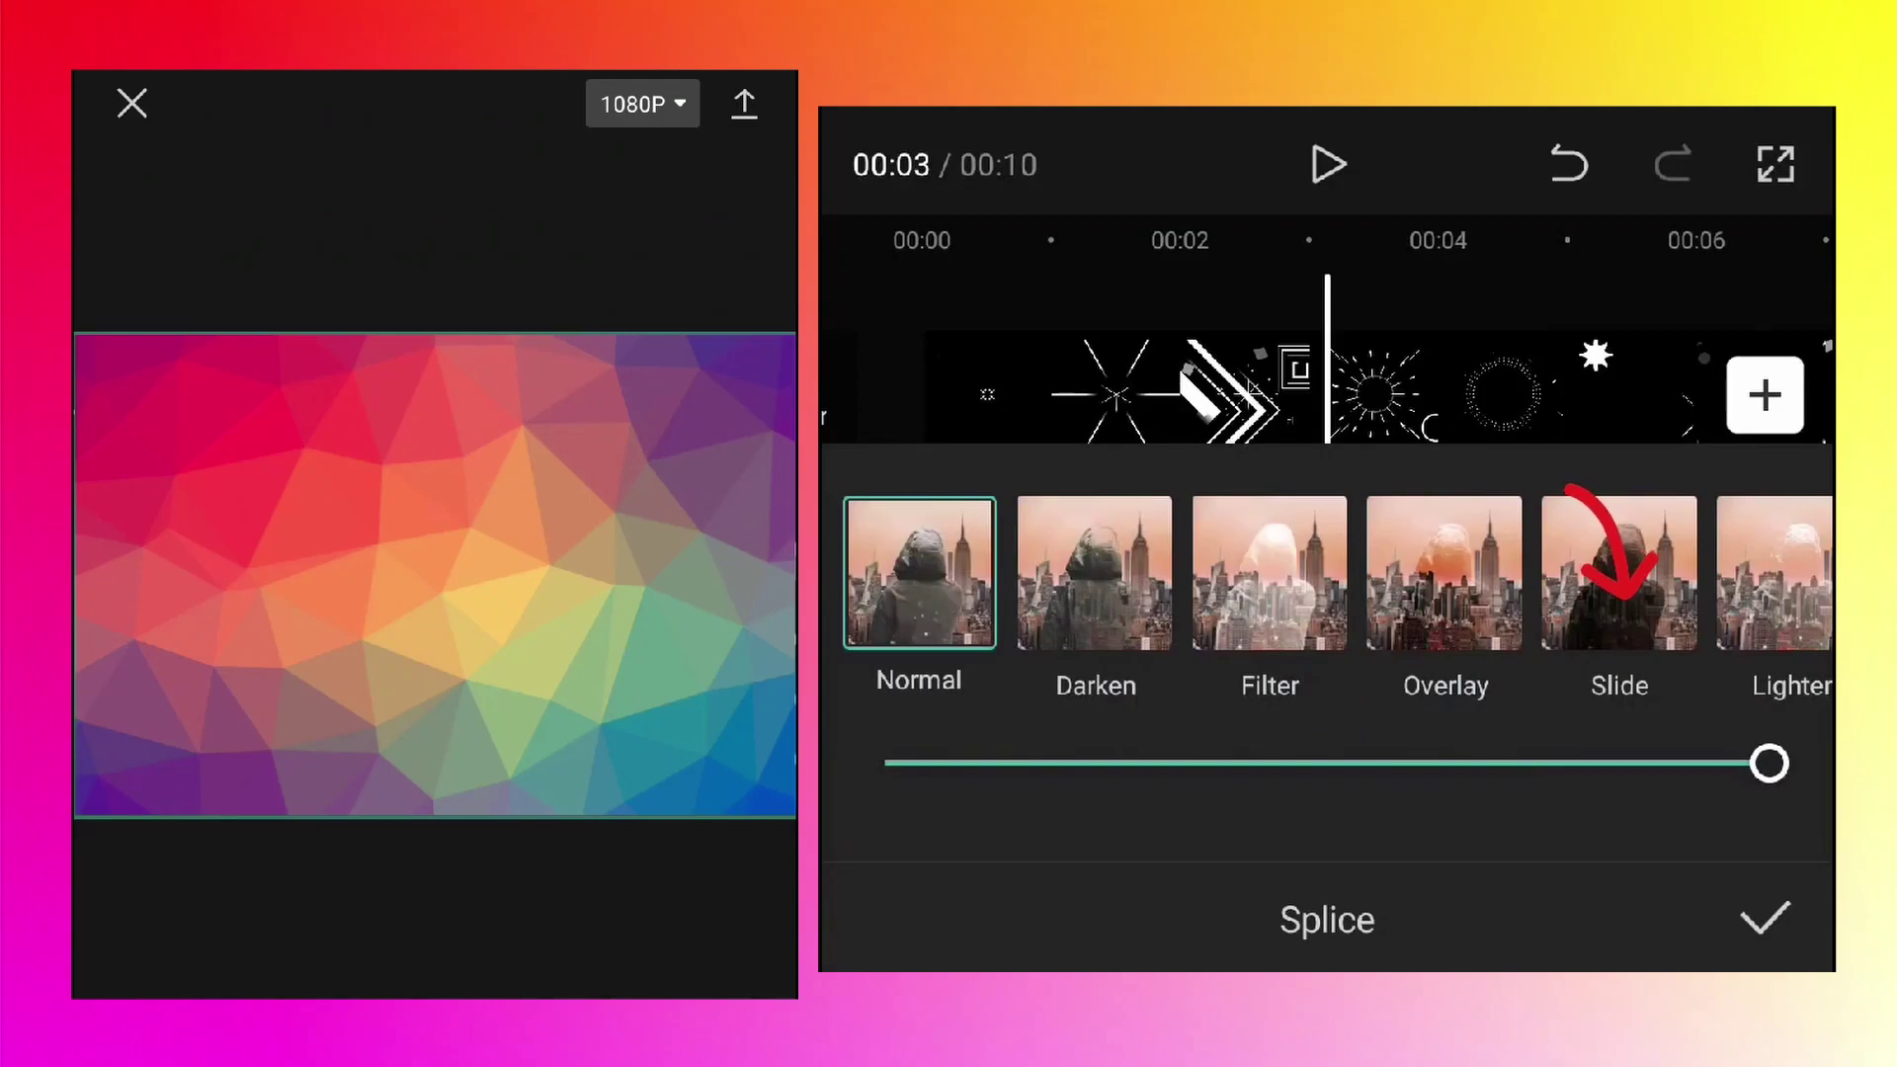
pyautogui.click(1618, 573)
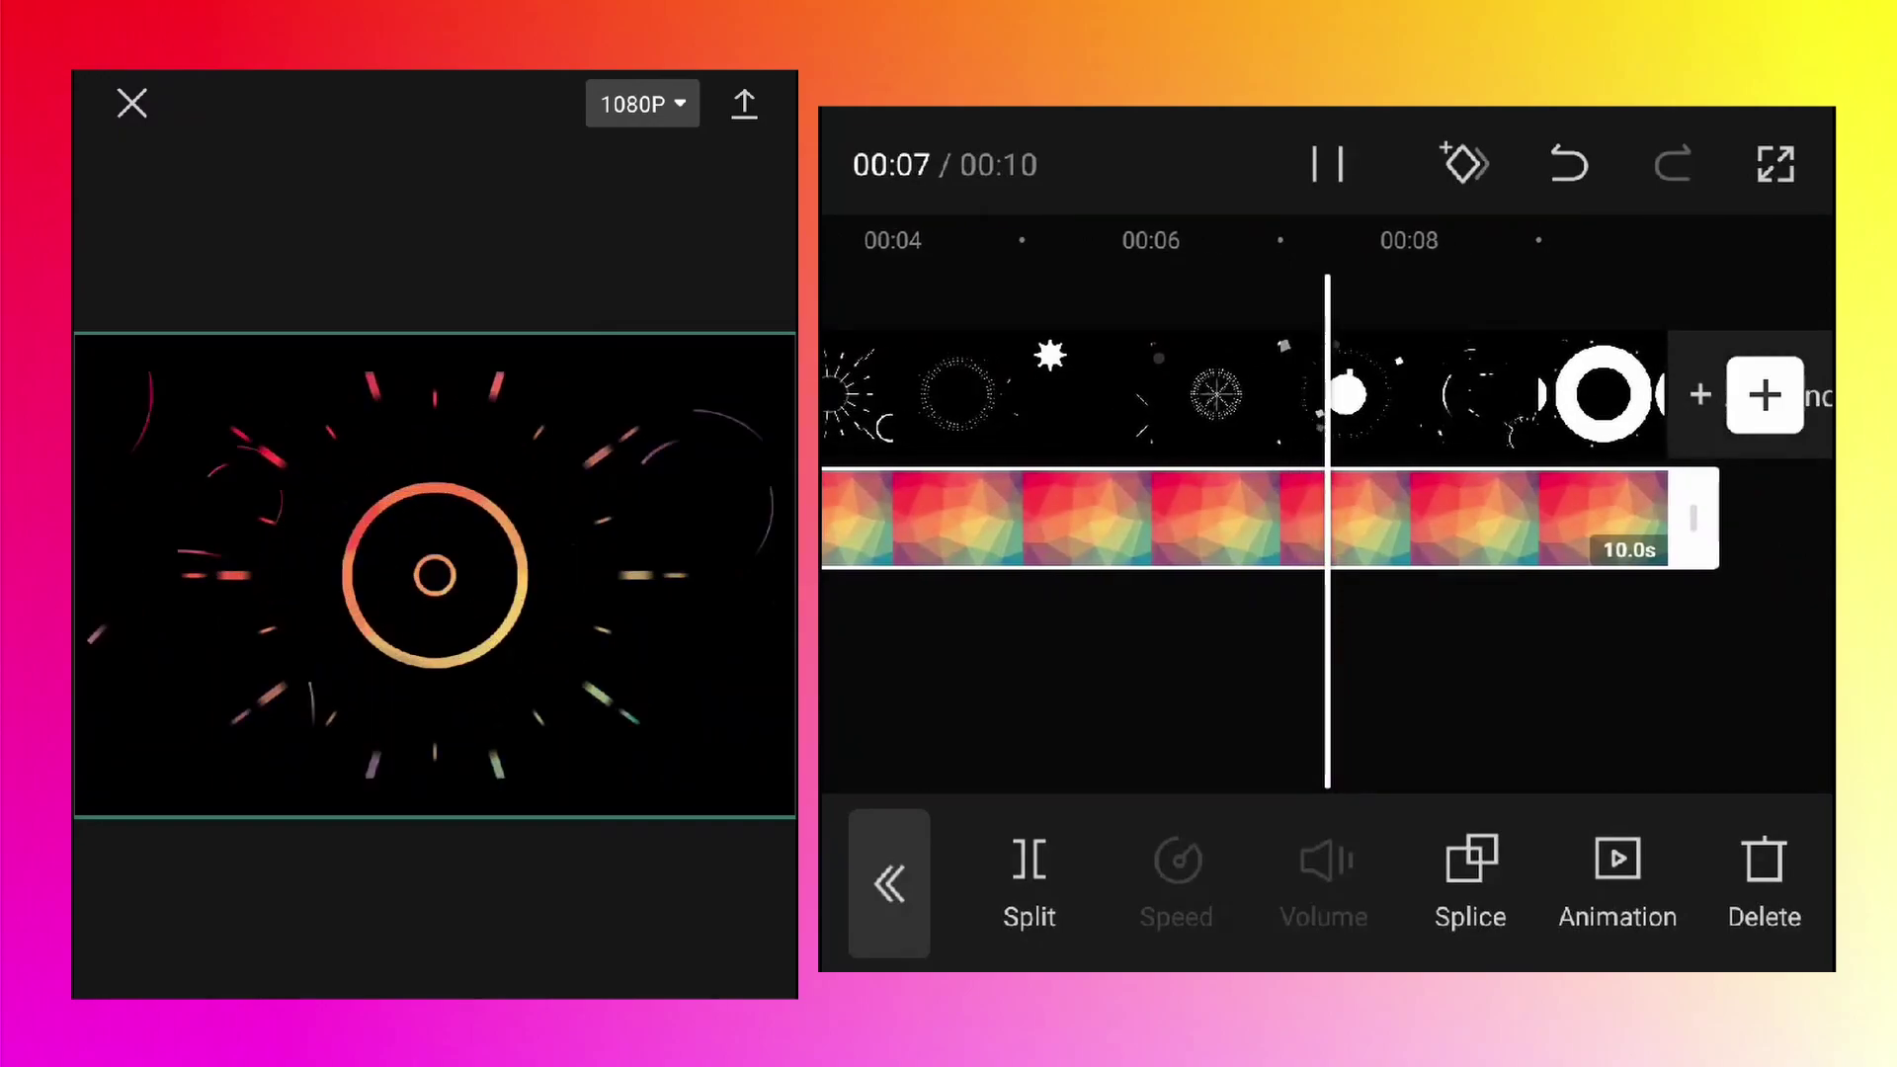
pyautogui.moveTo(1242, 634); pyautogui.dragTo(1748, 634)
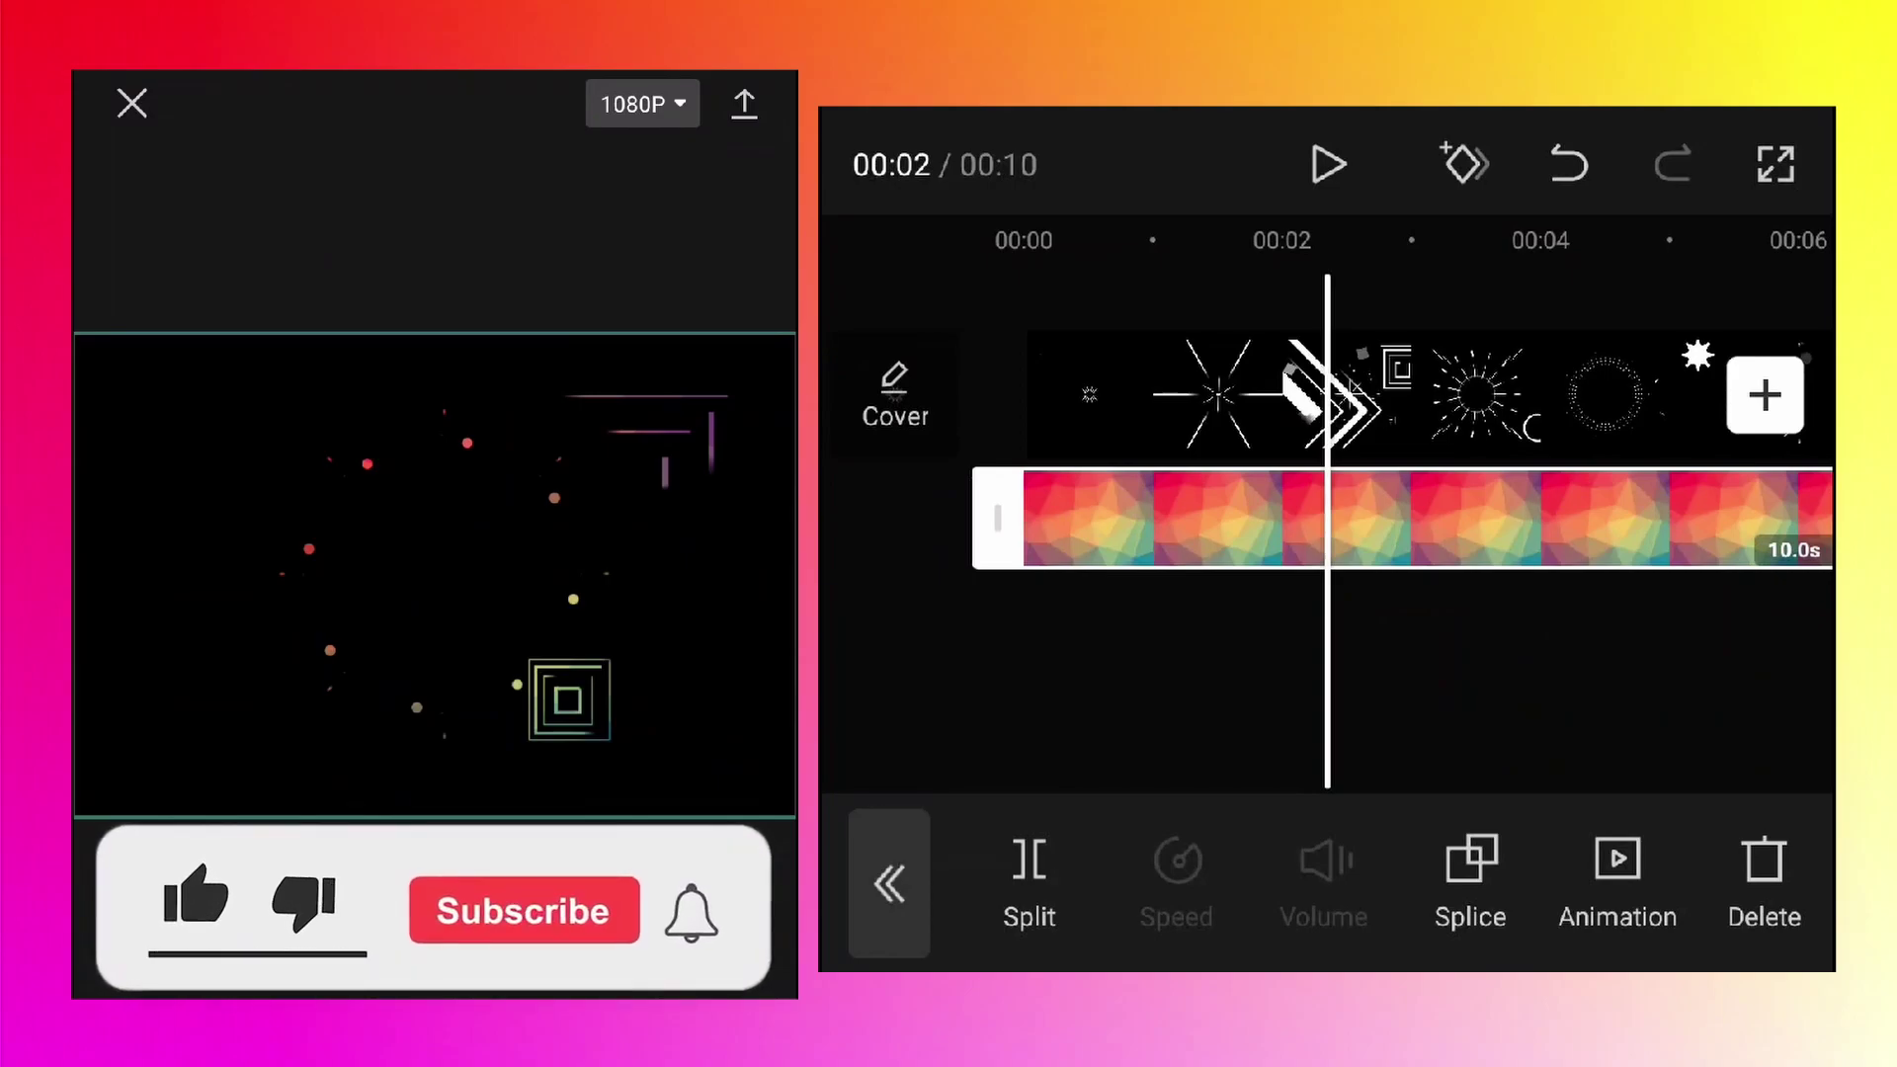
pyautogui.moveTo(1167, 665); pyautogui.dragTo(1468, 665)
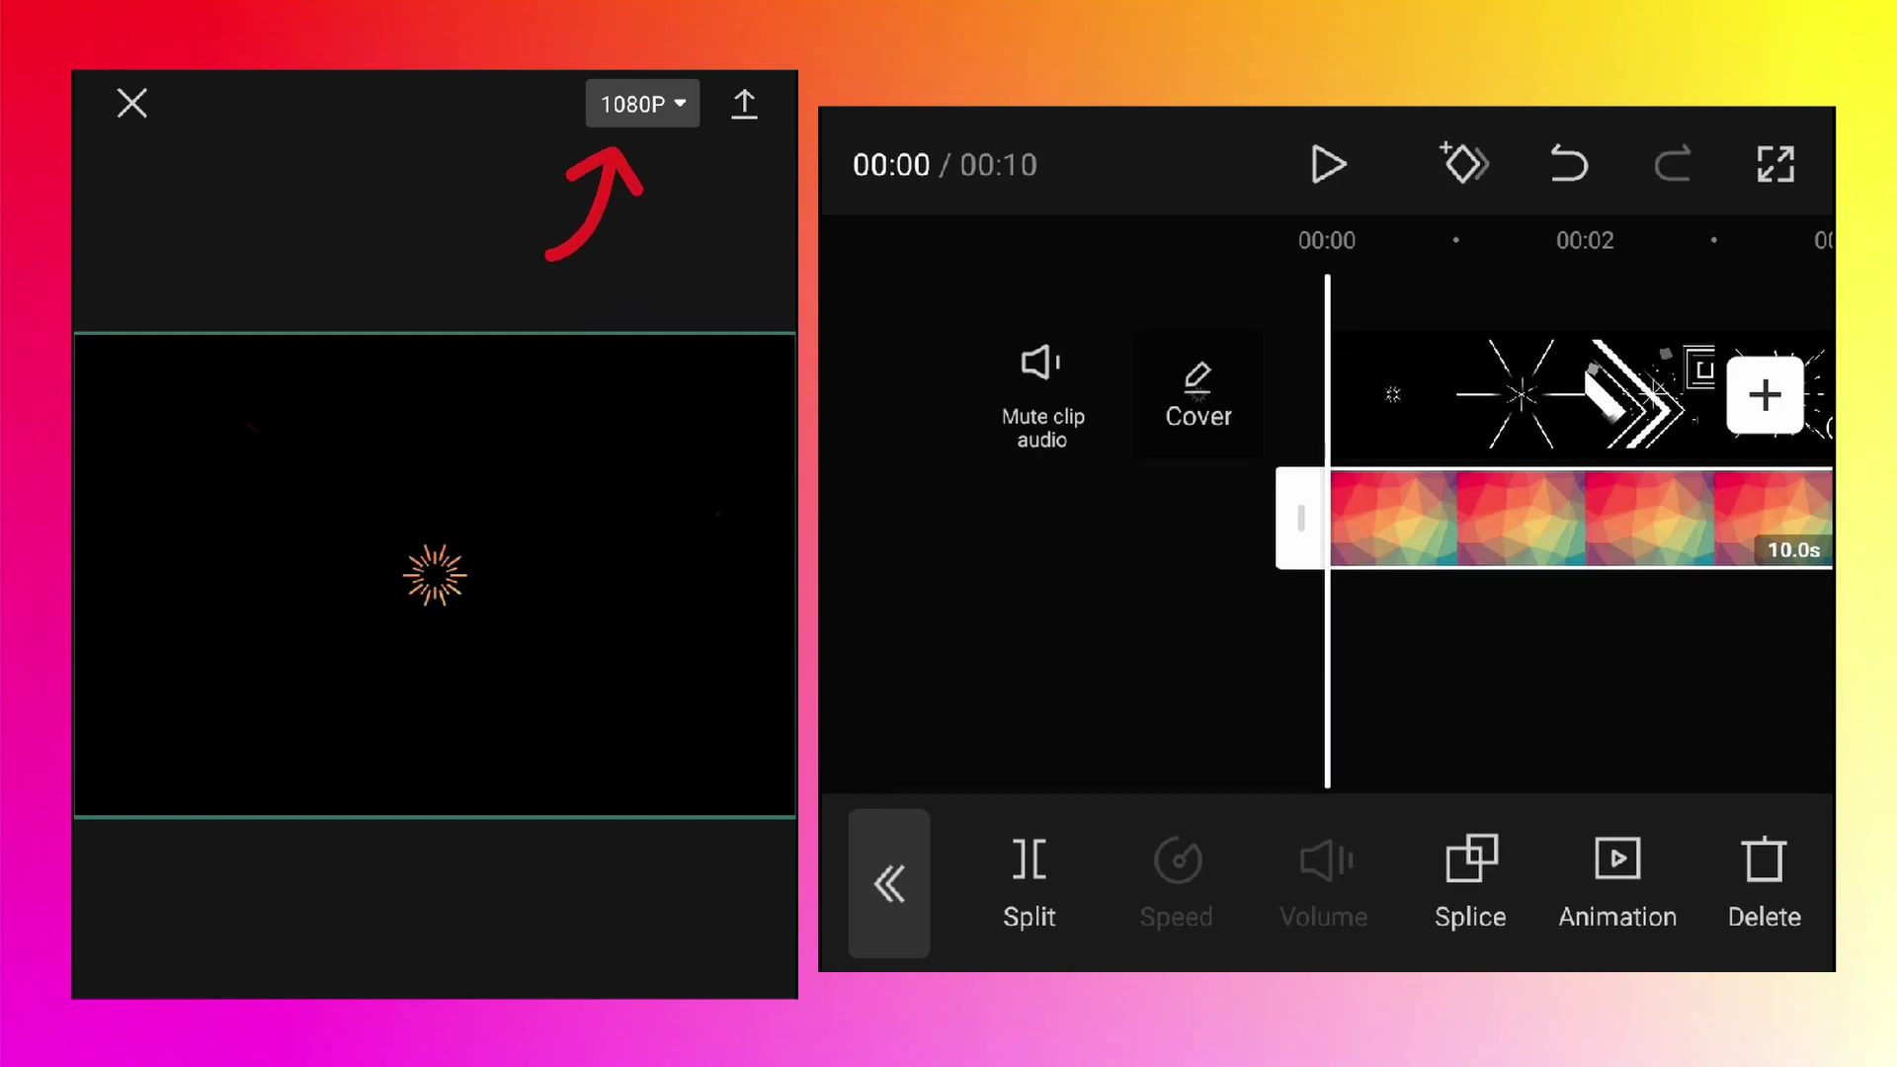
# - Set export settings to 1080p resolution and 60 fps frame rate
pyautogui.click(642, 105)
pyautogui.moveTo(435, 466); pyautogui.dragTo(770, 448)
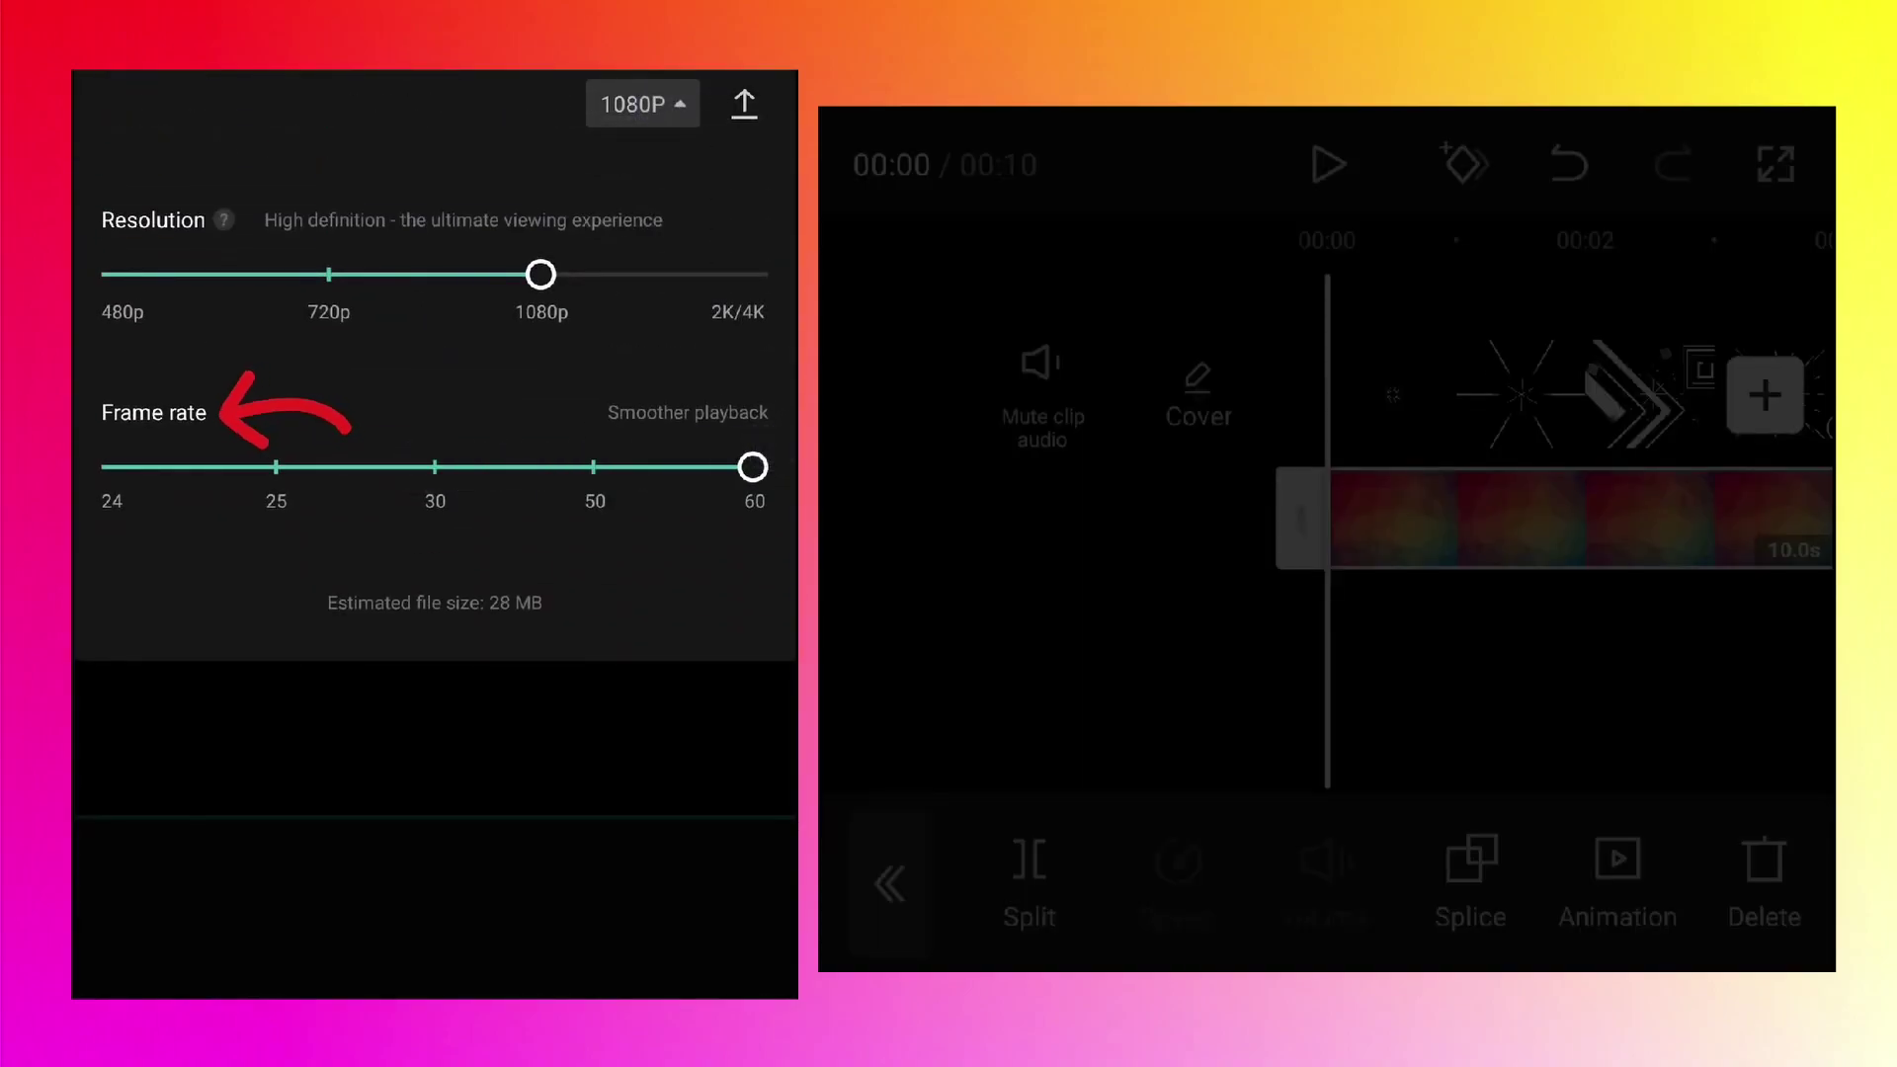